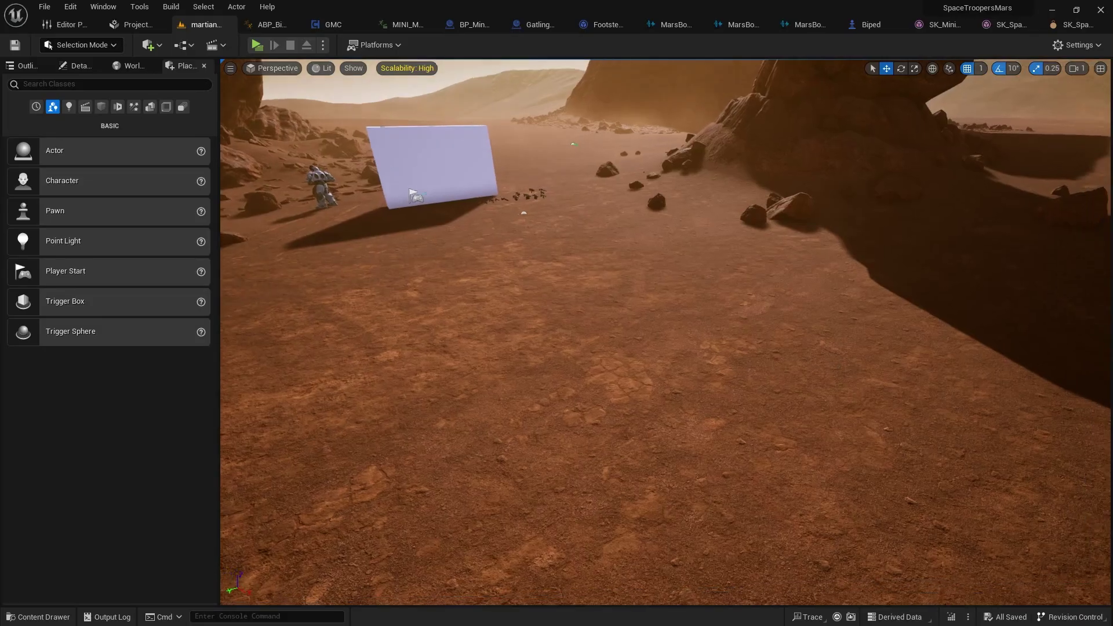
# Playtest the level by shooting the standing space soldier with the minigun, ending the session and dismissing the message log.
pyautogui.hotkey('alt', 'p')
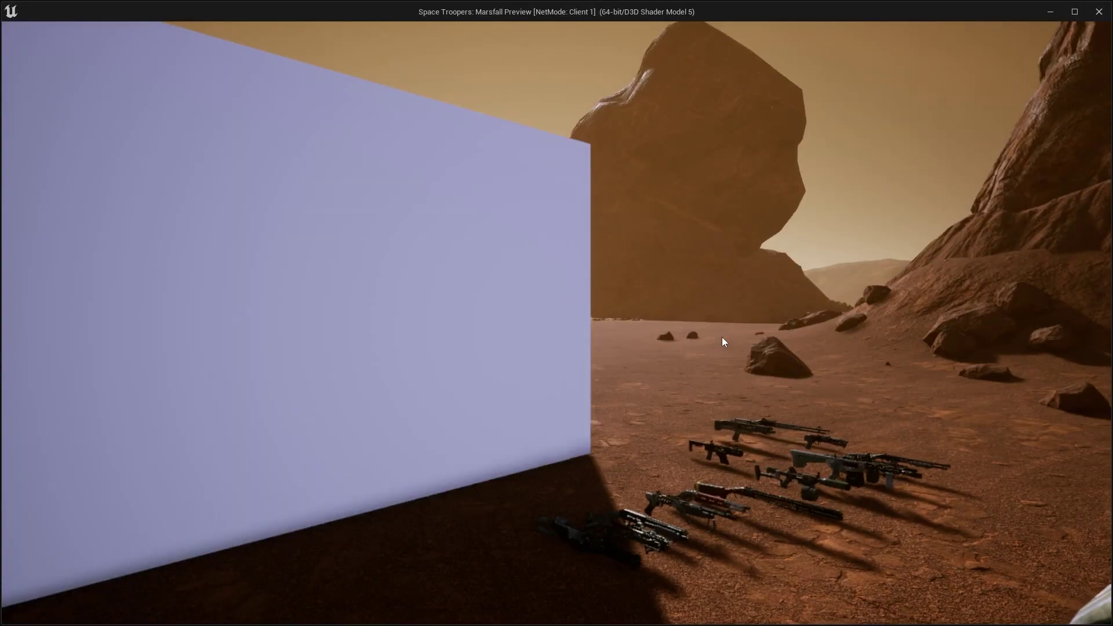
pyautogui.click(723, 338)
pyautogui.press('d')
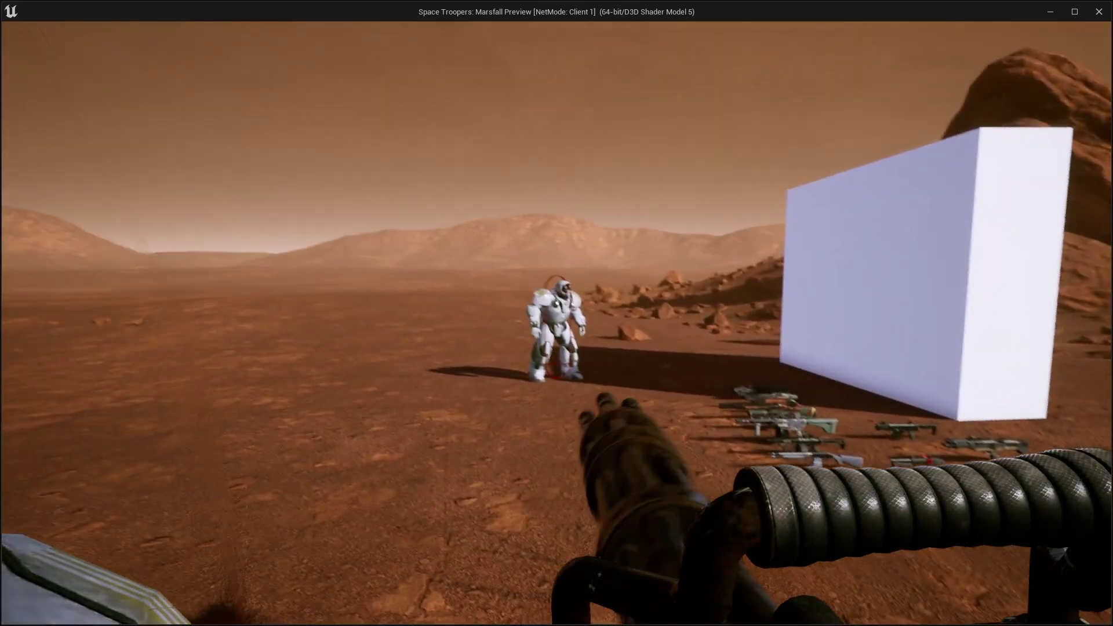
pyautogui.click(556, 323)
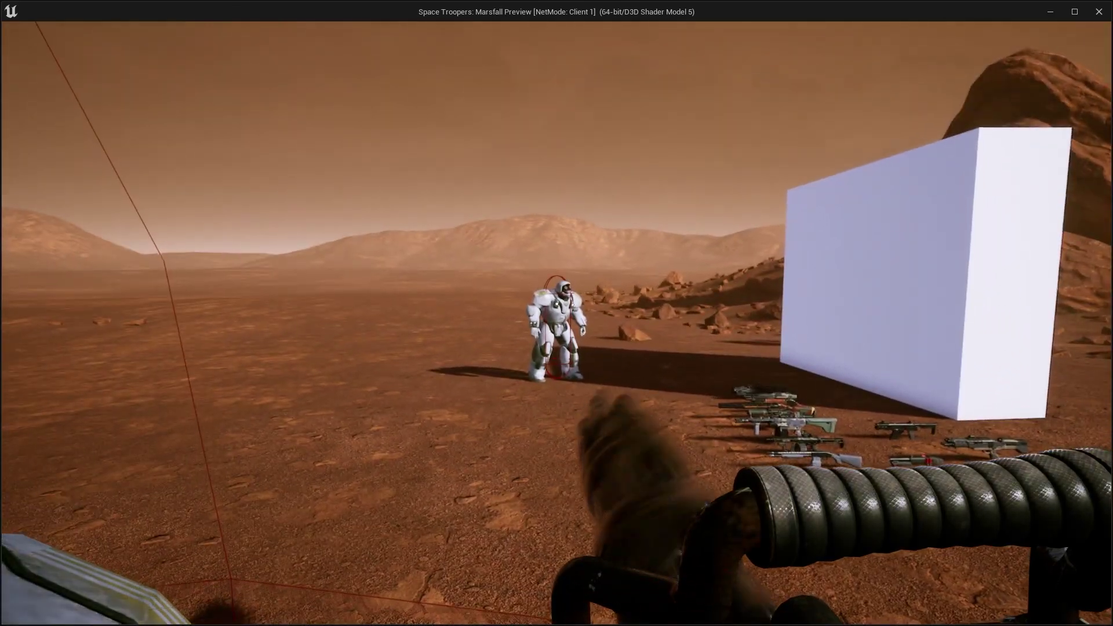
pyautogui.moveTo(556, 313); pyautogui.dragTo(556, 313)
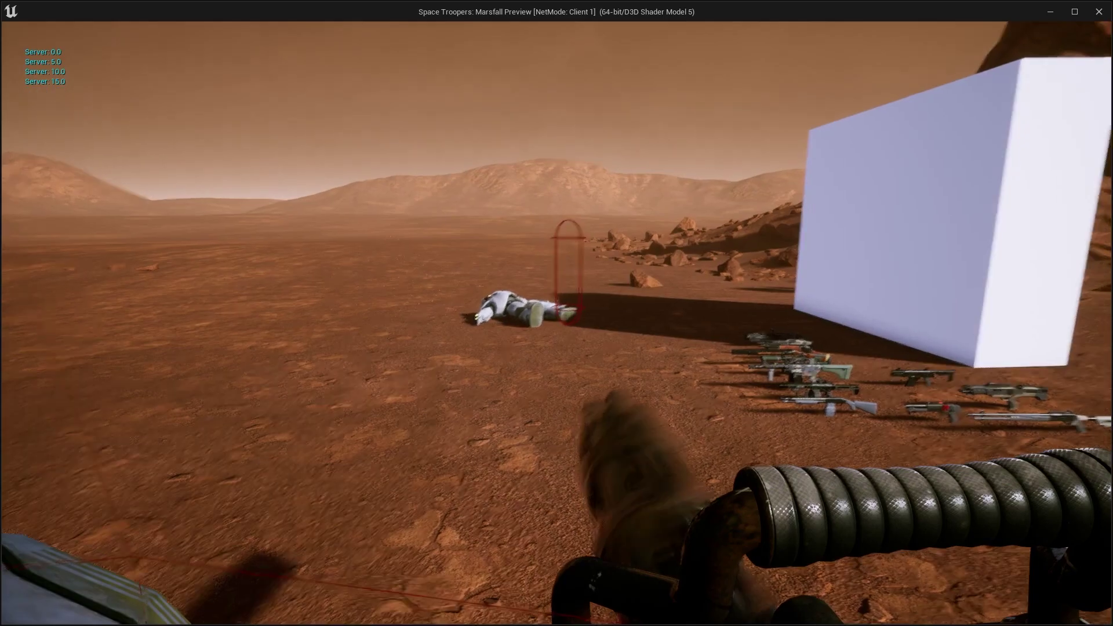
pyautogui.press('Escape')
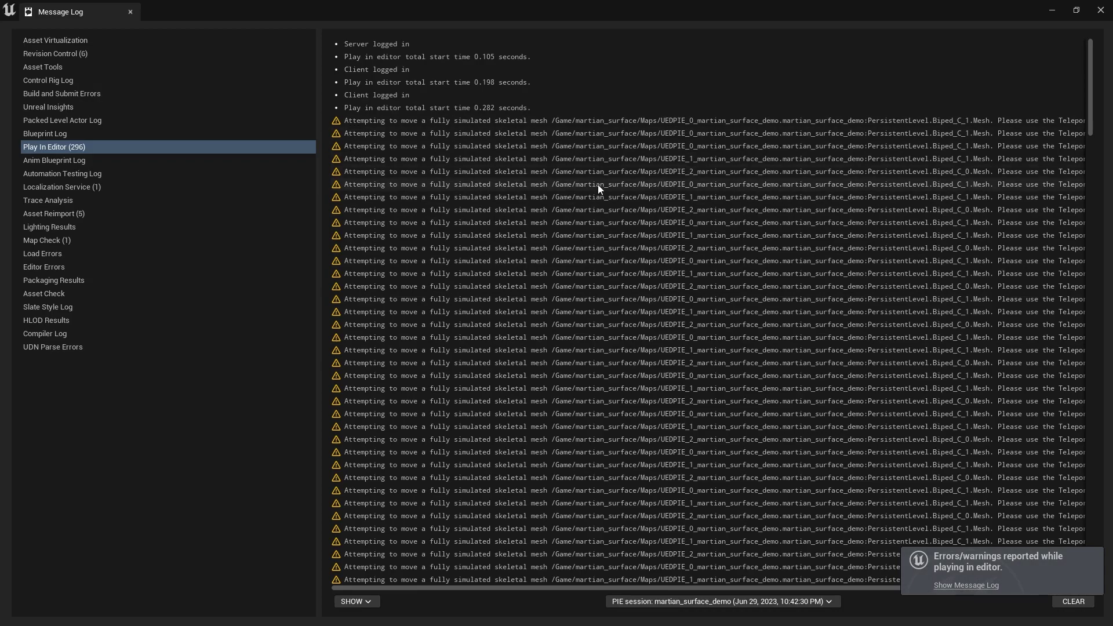
pyautogui.click(128, 12)
# Locate SK_SpaceSoldier_PhysicsAsset in the SpaceSoldier character's Mesh folder.
pyautogui.hotkey('ctrl', 'space')
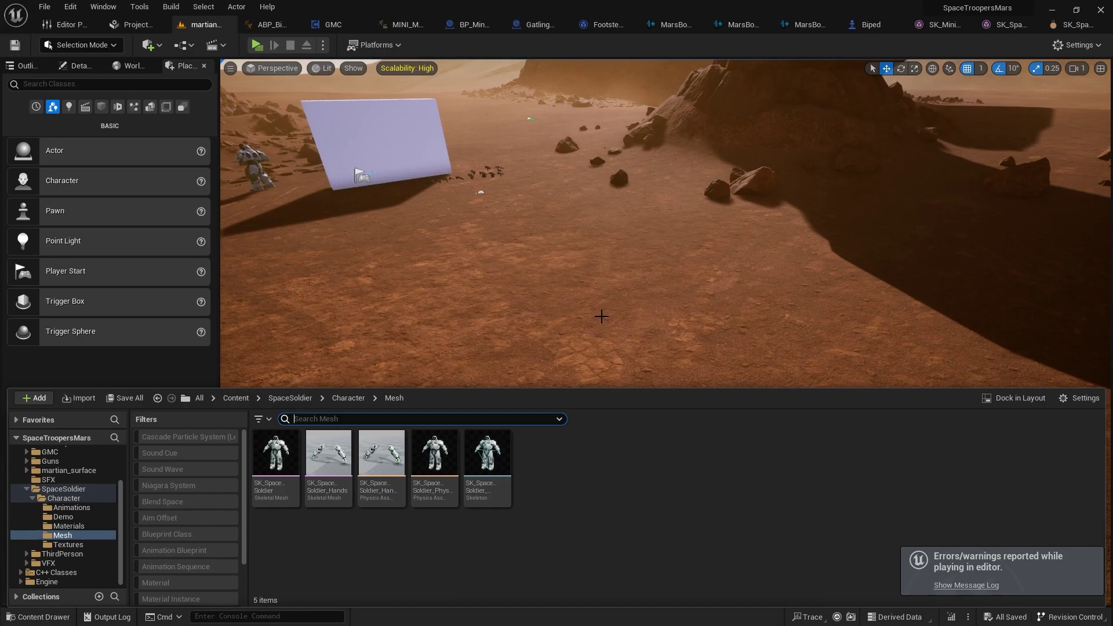
pyautogui.moveTo(433, 460)
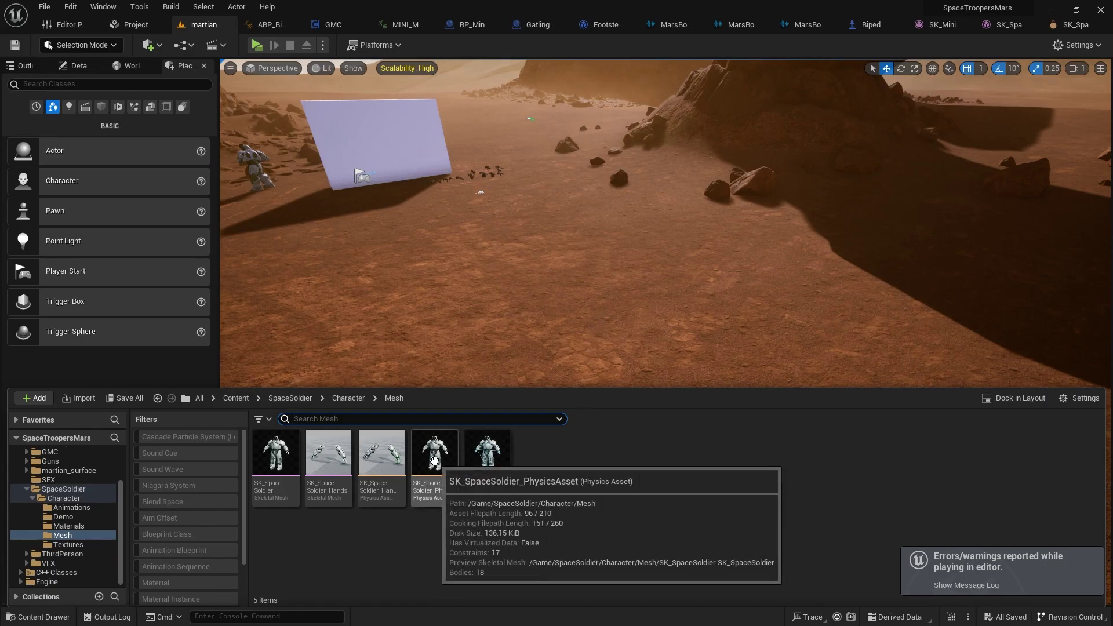
pyautogui.click(433, 460)
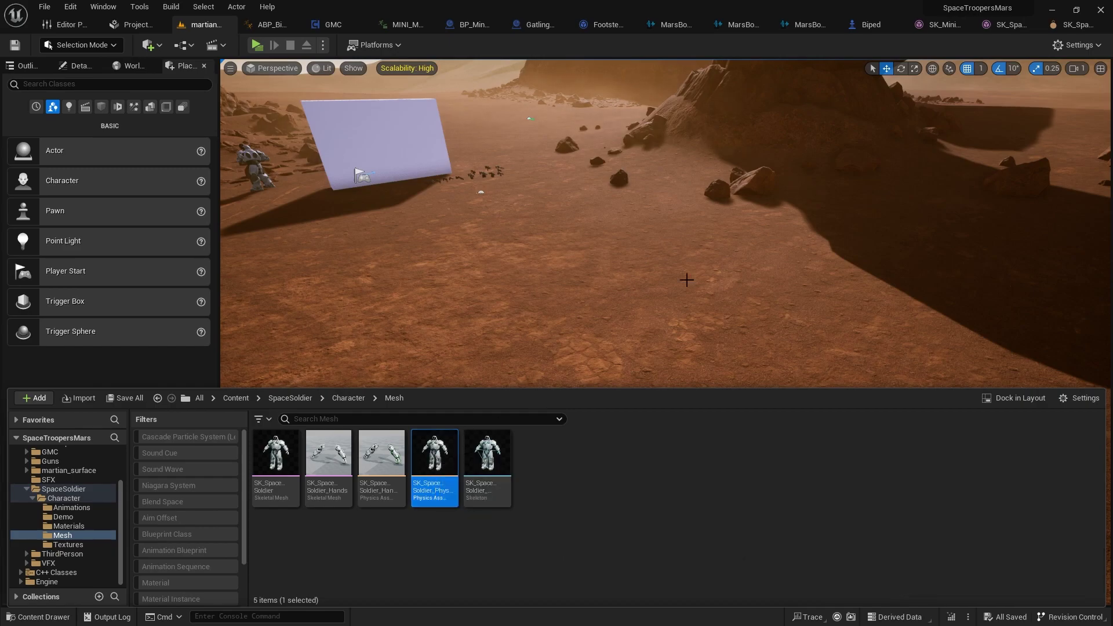
# Examine the MultiDead event and its Play Animation and Delay nodes in the Biped blueprint's Event Graph.
pyautogui.click(866, 28)
pyautogui.moveTo(655, 162); pyautogui.dragTo(296, 221, button='right')
pyautogui.moveTo(724, 221); pyautogui.dragTo(251, 183, button='right')
pyautogui.moveTo(625, 202); pyautogui.dragTo(294, 187, button='right')
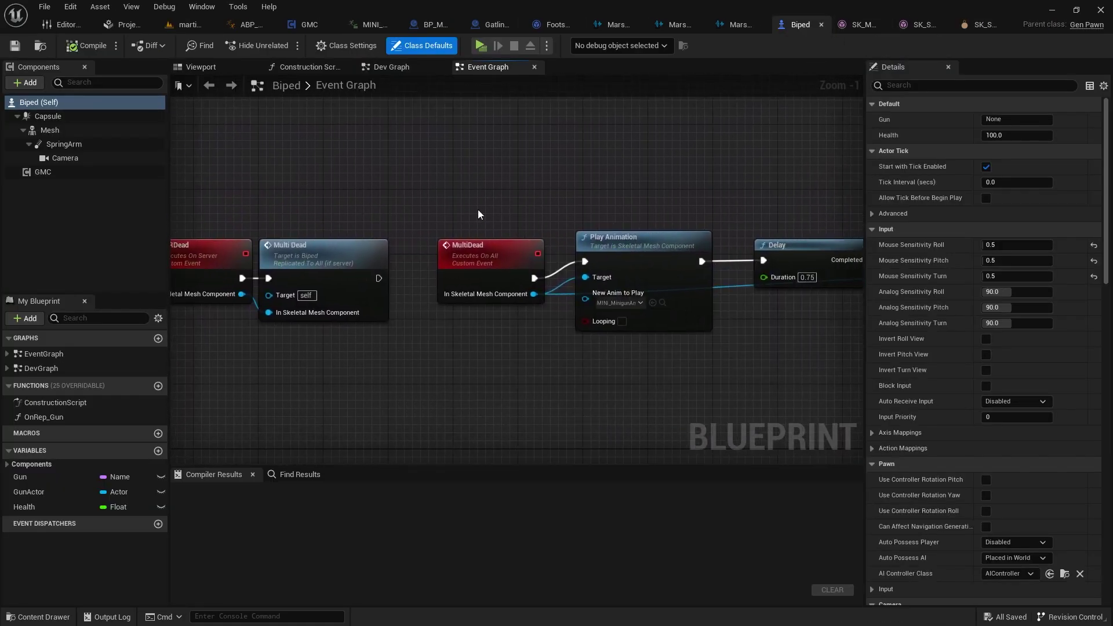
pyautogui.moveTo(629, 260); pyautogui.dragTo(555, 255, button='right')
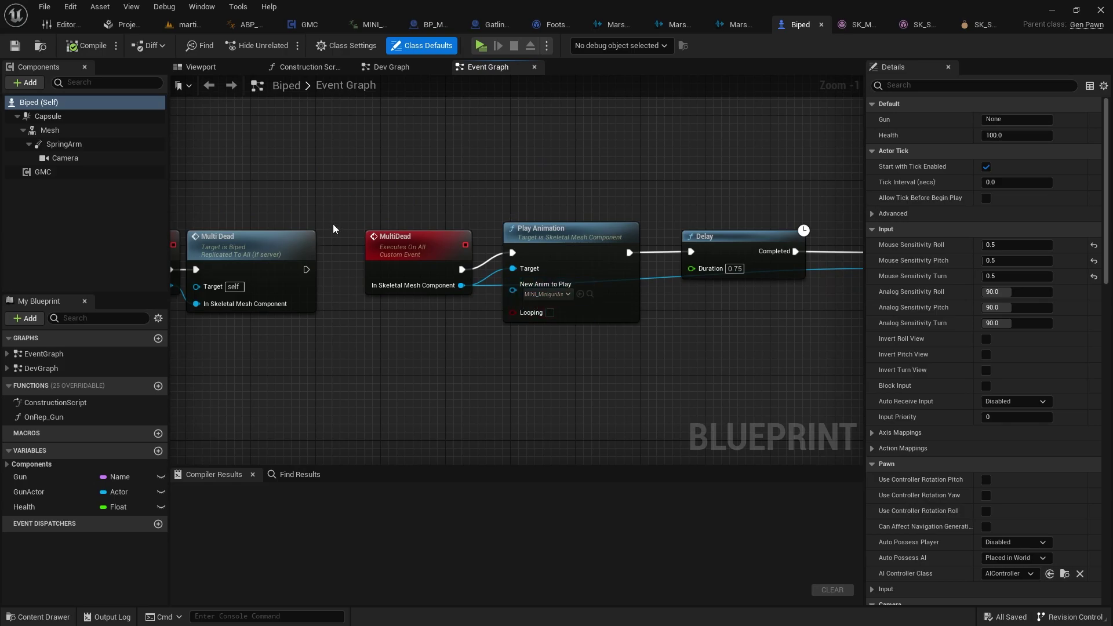
pyautogui.moveTo(506, 183); pyautogui.dragTo(553, 187, button='right')
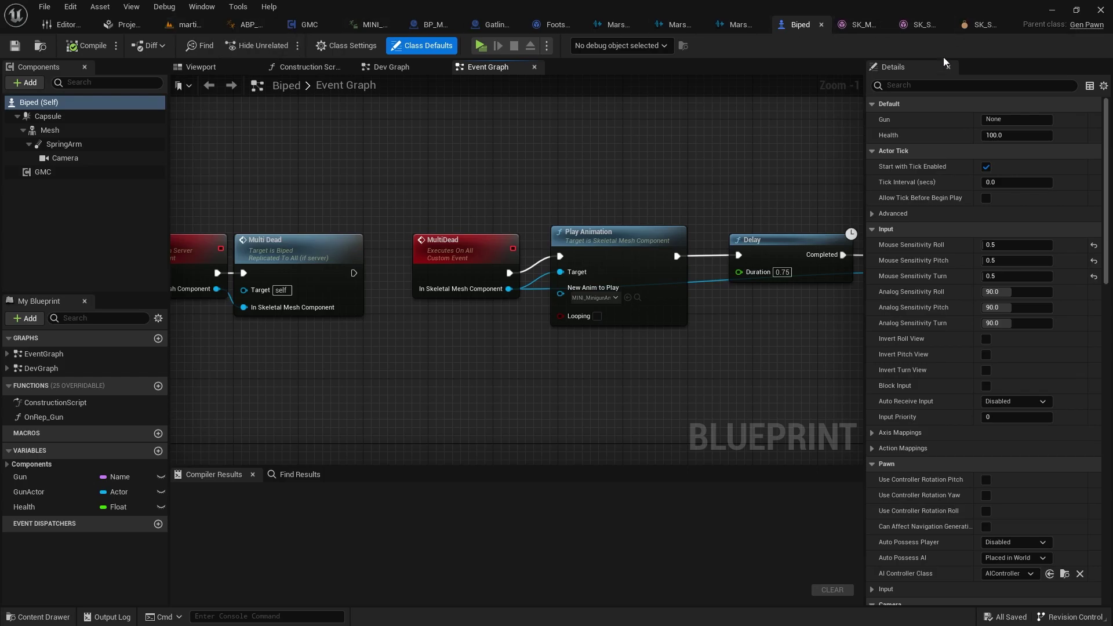
# Open SK_SpaceSoldier_PhysicsAsset and show all bones, primitives and constraints in its skeleton tree.
pyautogui.hotkey('ctrl', 'space')
pyautogui.doubleClick(433, 475)
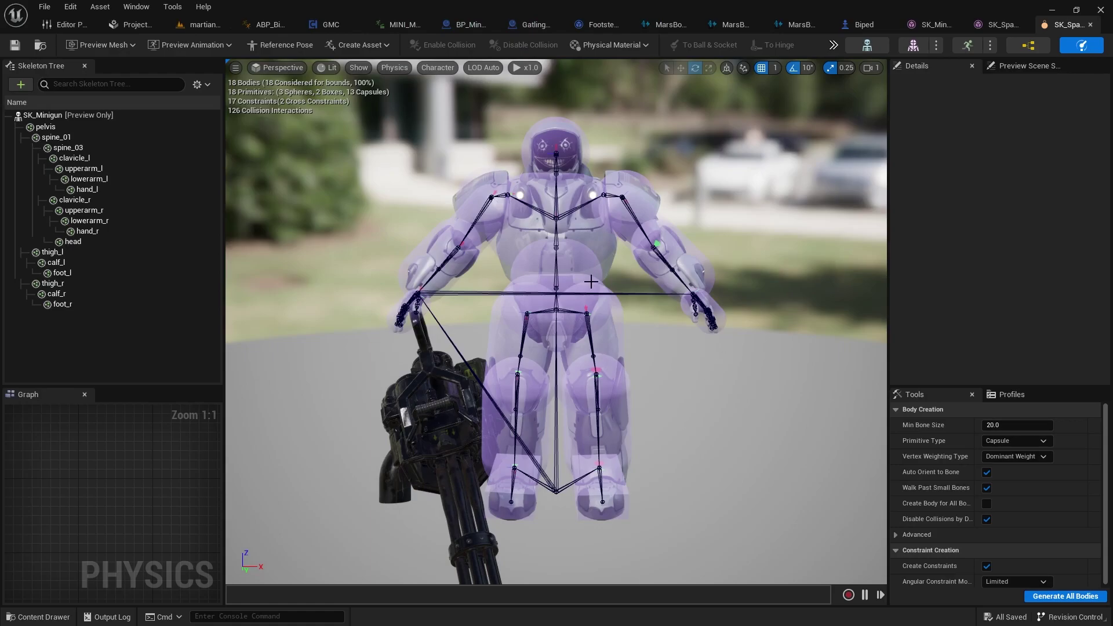
pyautogui.click(199, 86)
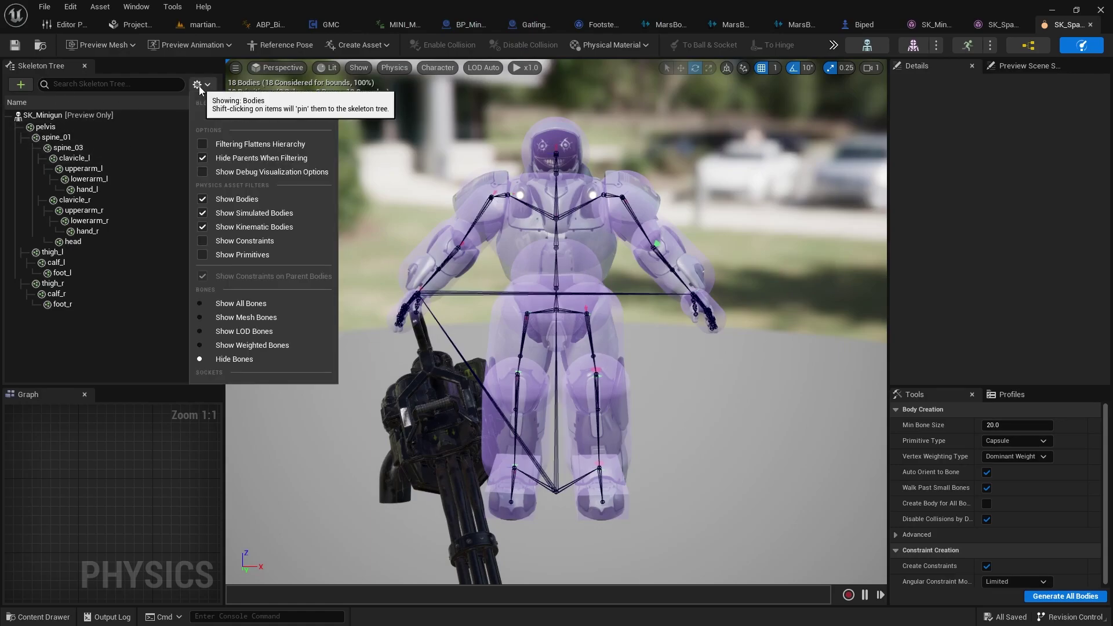
pyautogui.moveTo(239, 119)
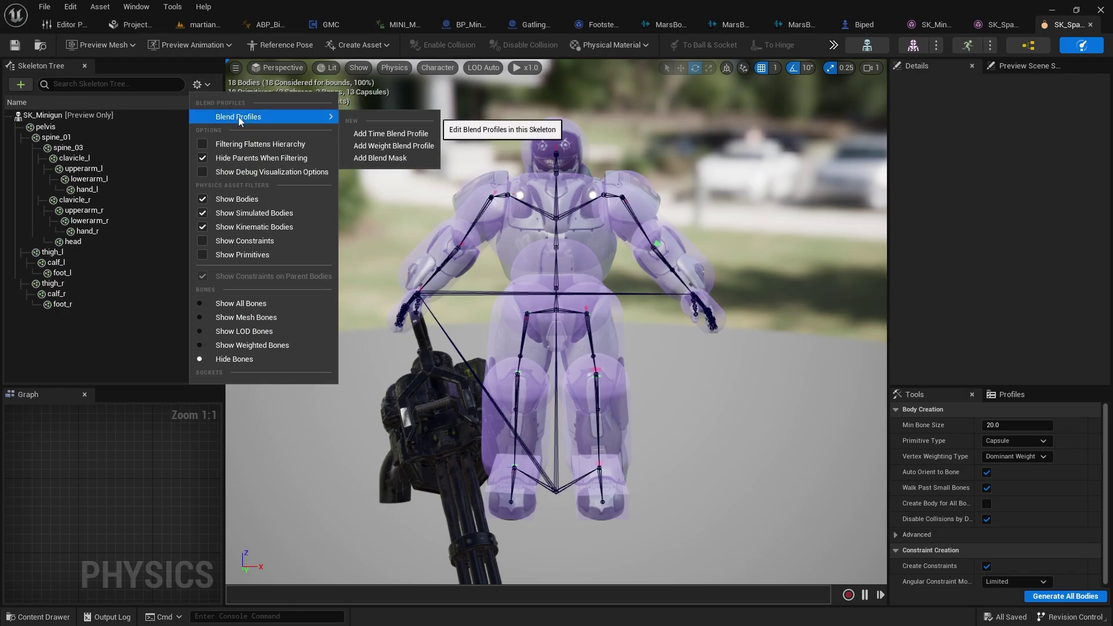
pyautogui.click(257, 303)
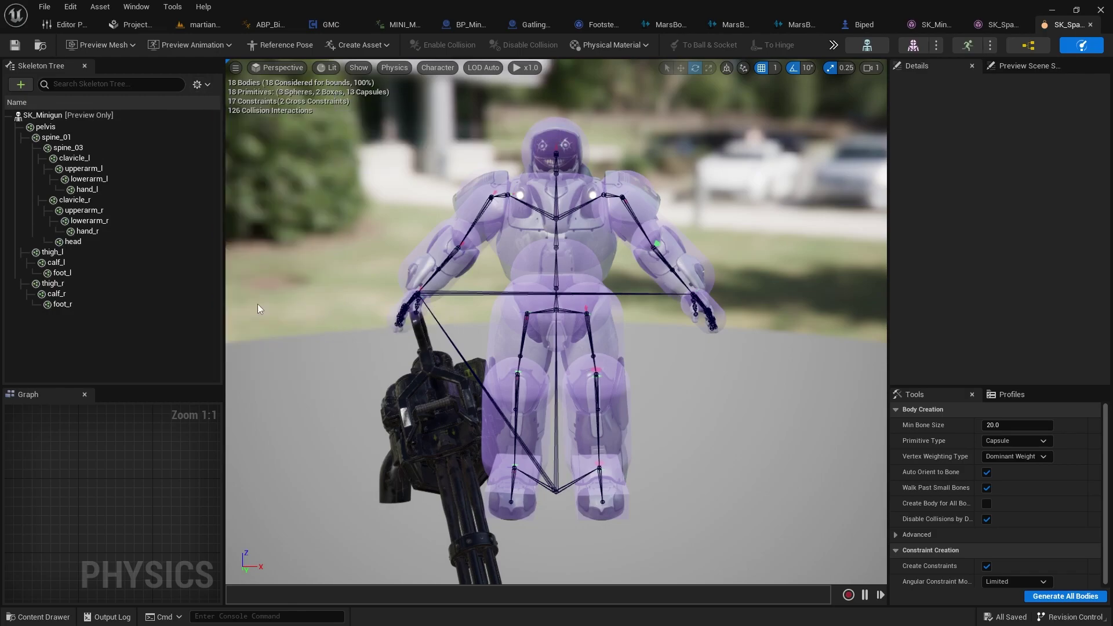
pyautogui.click(208, 85)
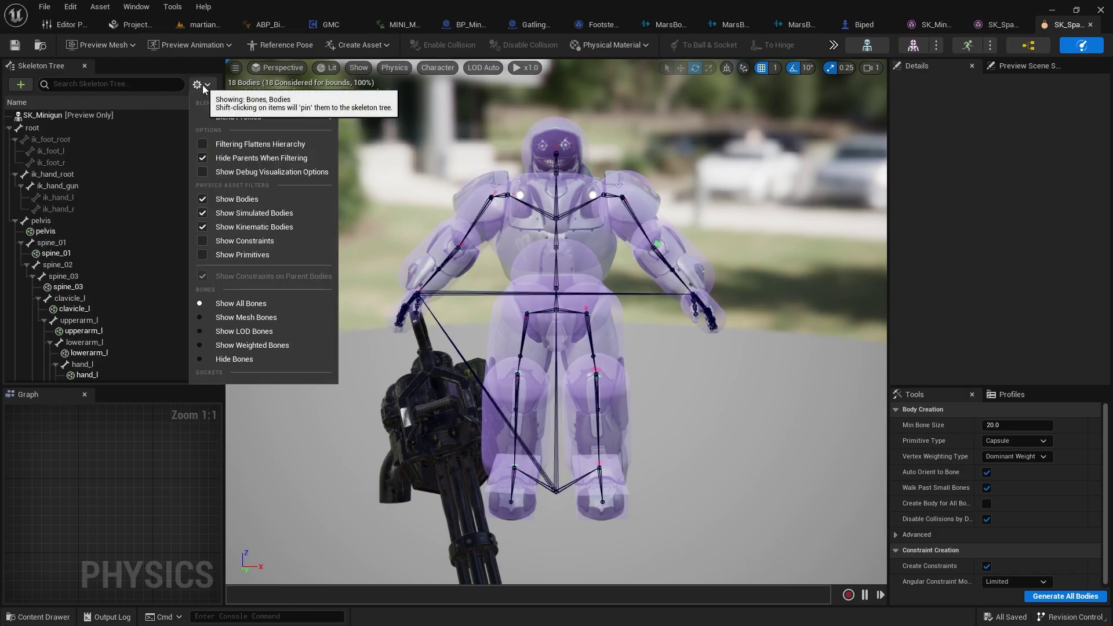
pyautogui.click(257, 243)
pyautogui.click(201, 84)
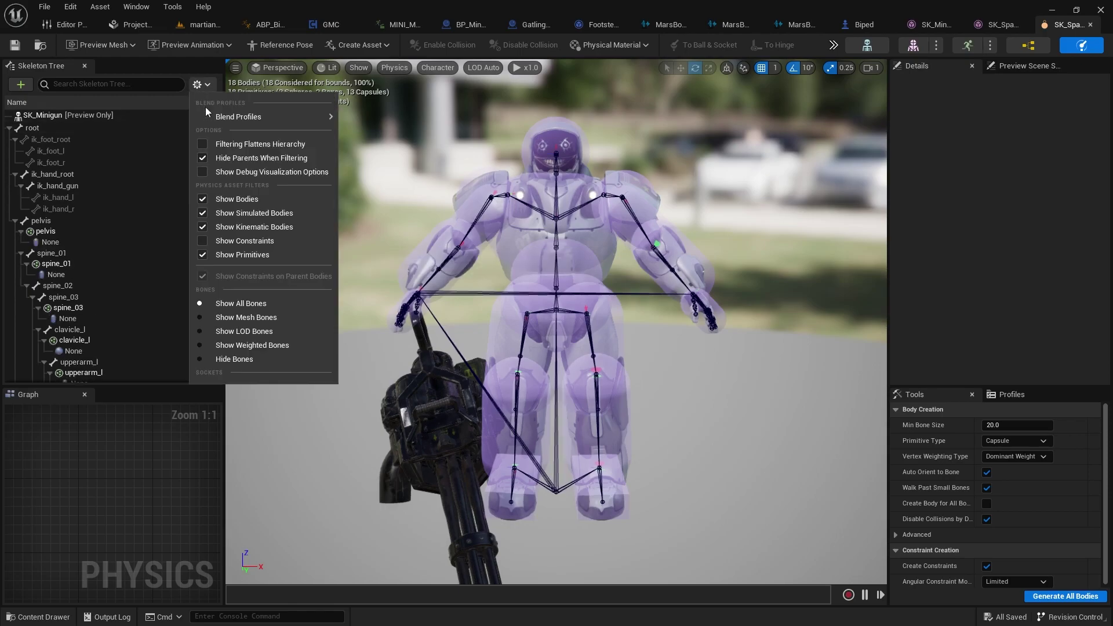
pyautogui.click(245, 248)
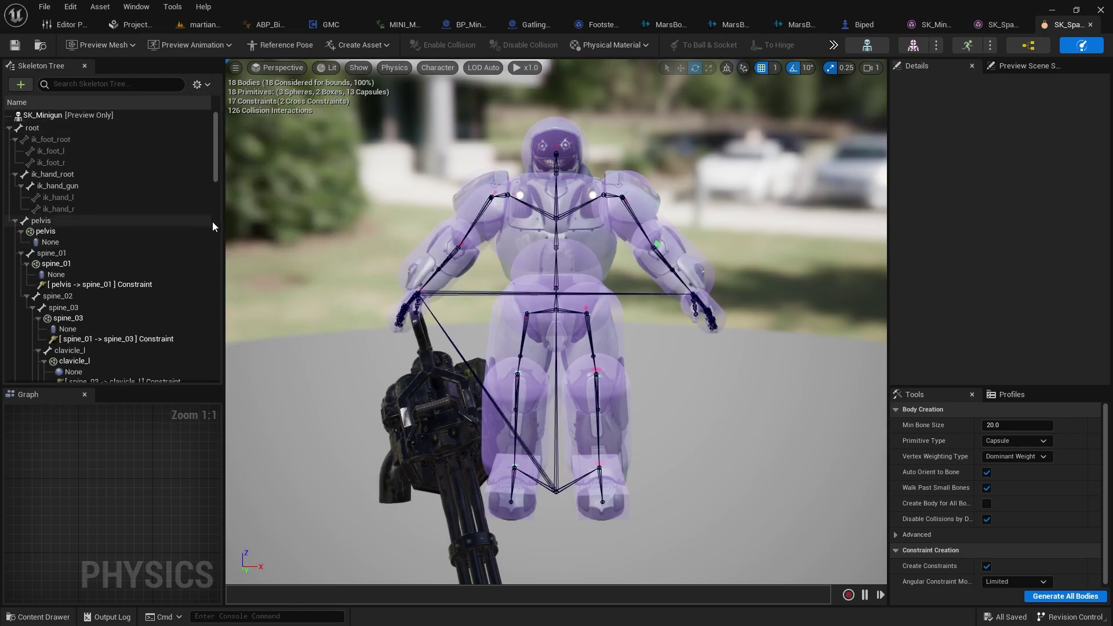
# Add a sphere collision shape to the root bone of the physics asset.
pyautogui.click(42, 129)
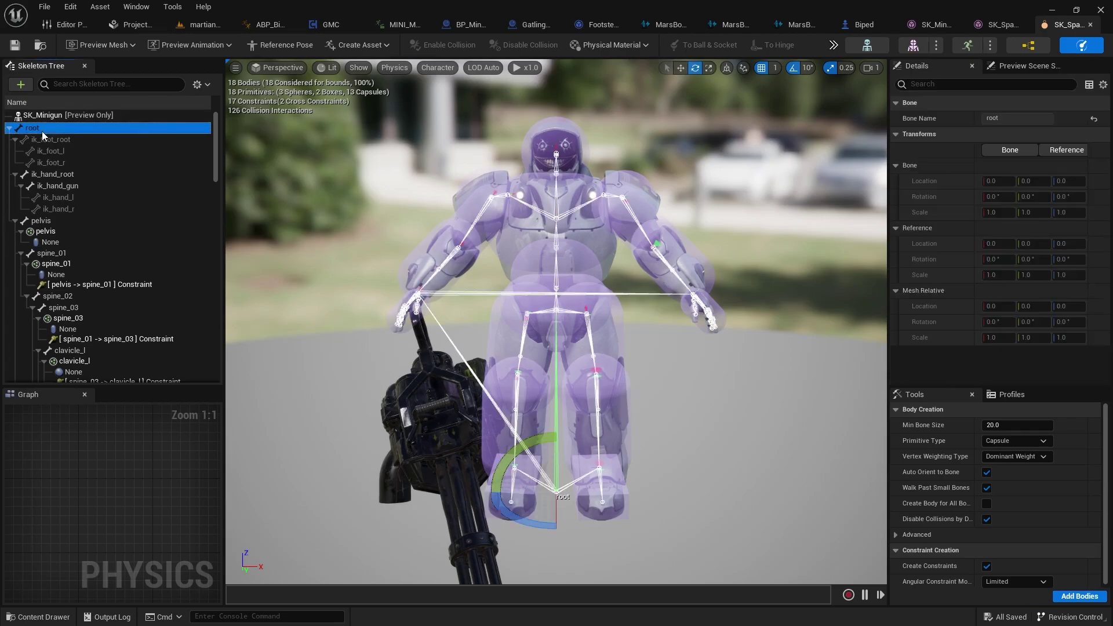
pyautogui.rightClick(41, 131)
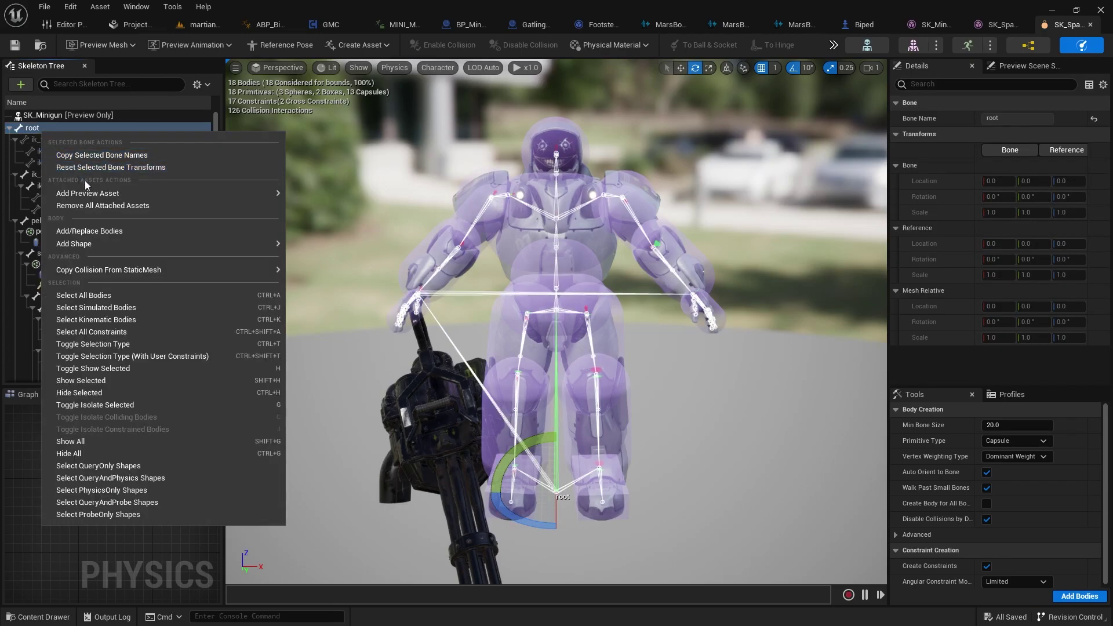
pyautogui.moveTo(115, 242)
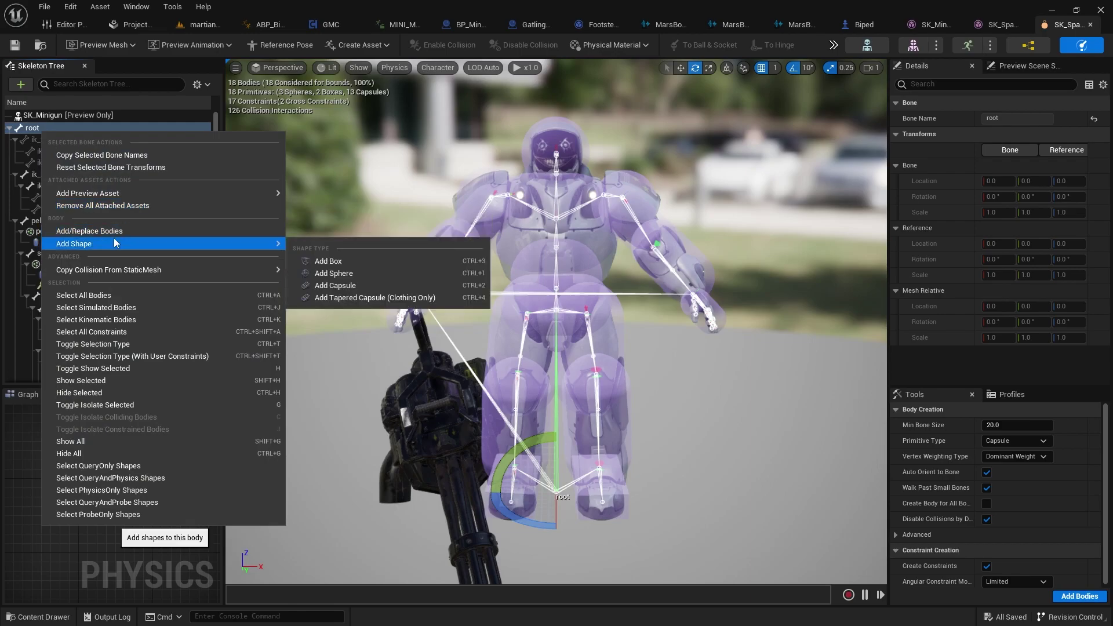
pyautogui.click(317, 274)
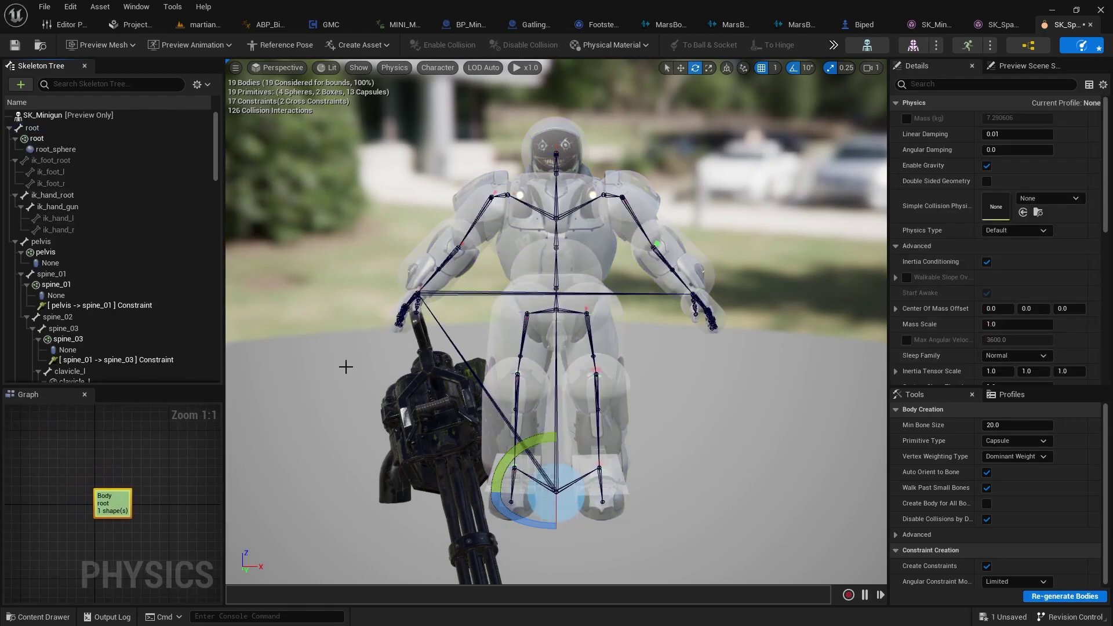
# Set the Physics Type of the root body to Kinematic.
pyautogui.click(45, 140)
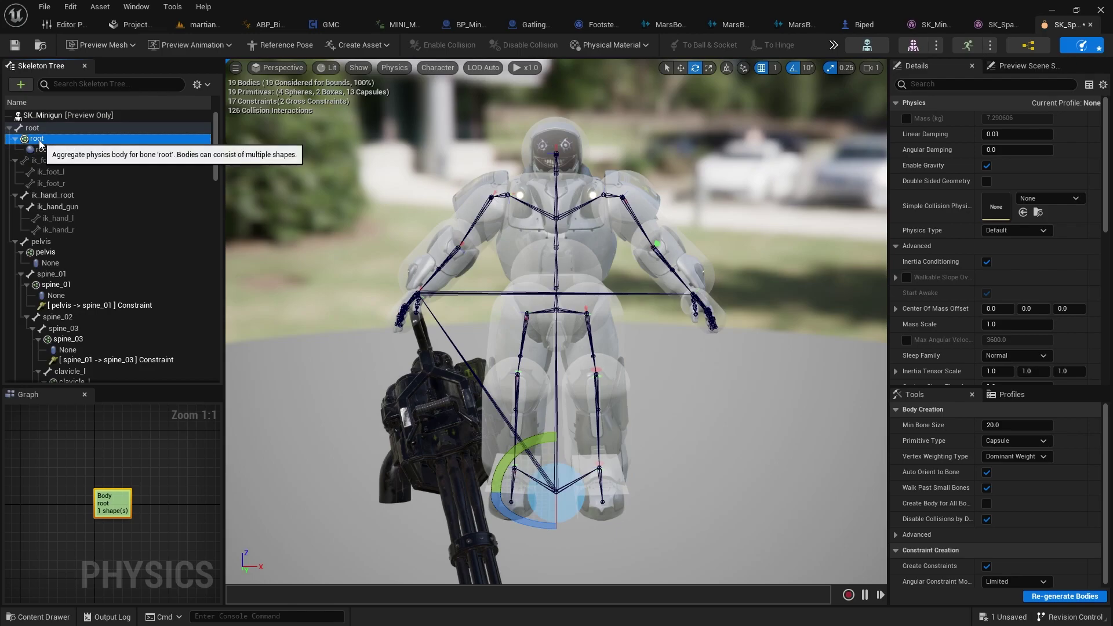
pyautogui.click(1017, 230)
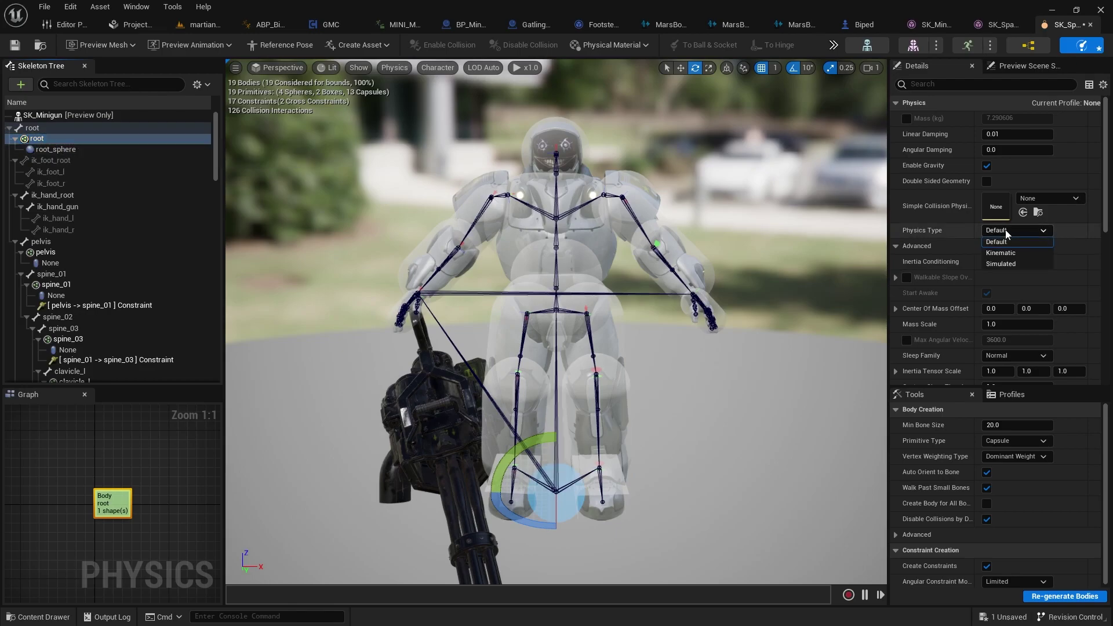
pyautogui.click(1014, 251)
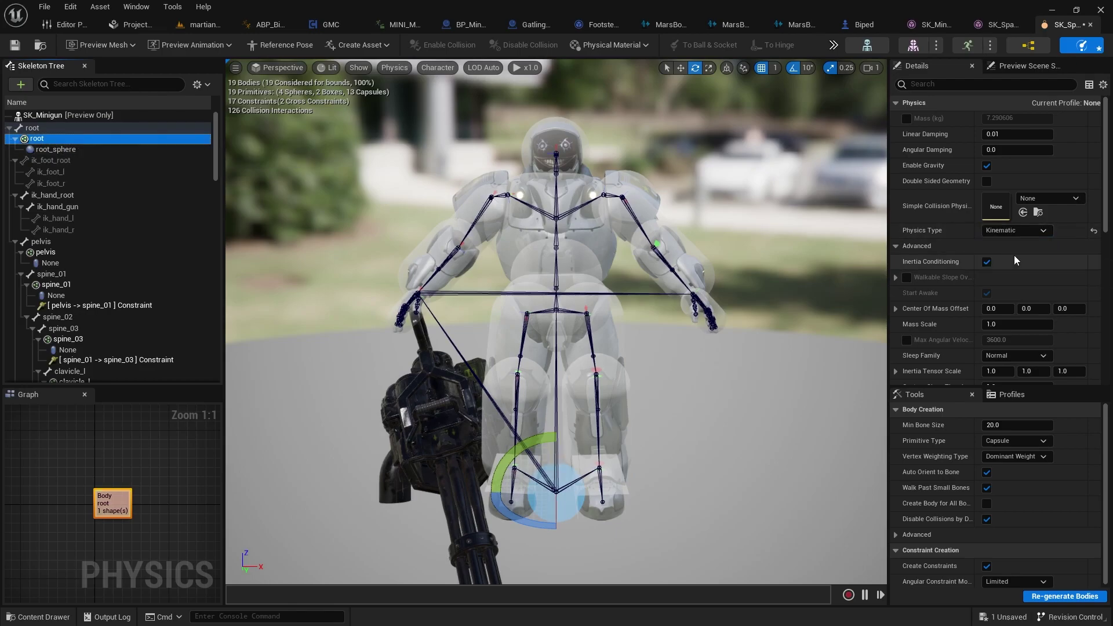
pyautogui.moveTo(1104, 223); pyautogui.dragTo(1104, 320)
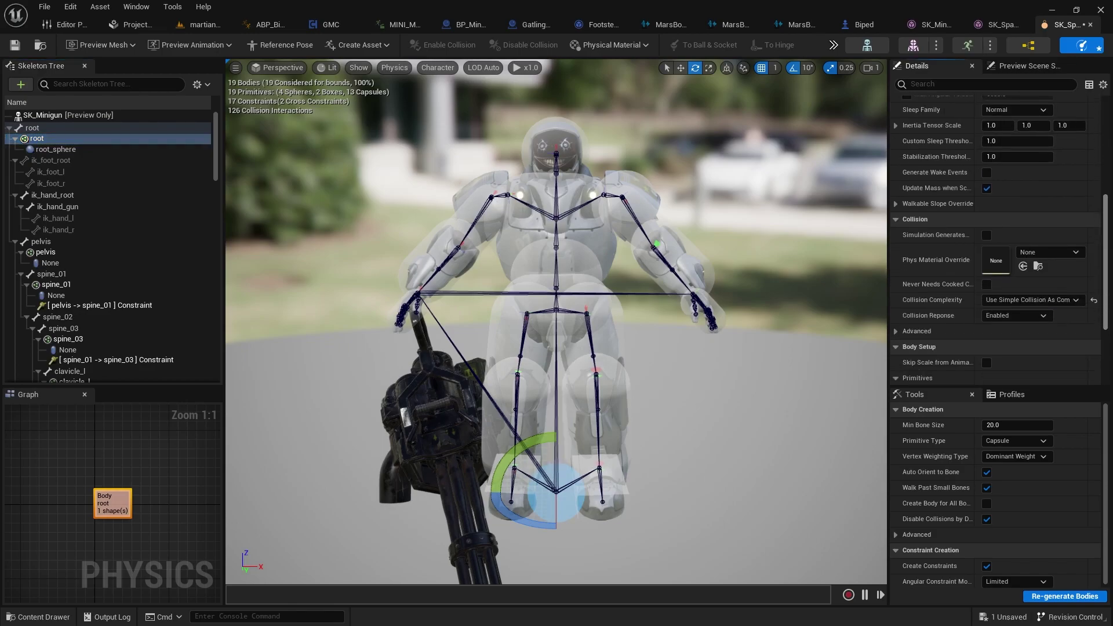
pyautogui.scroll(5, 1108, 236)
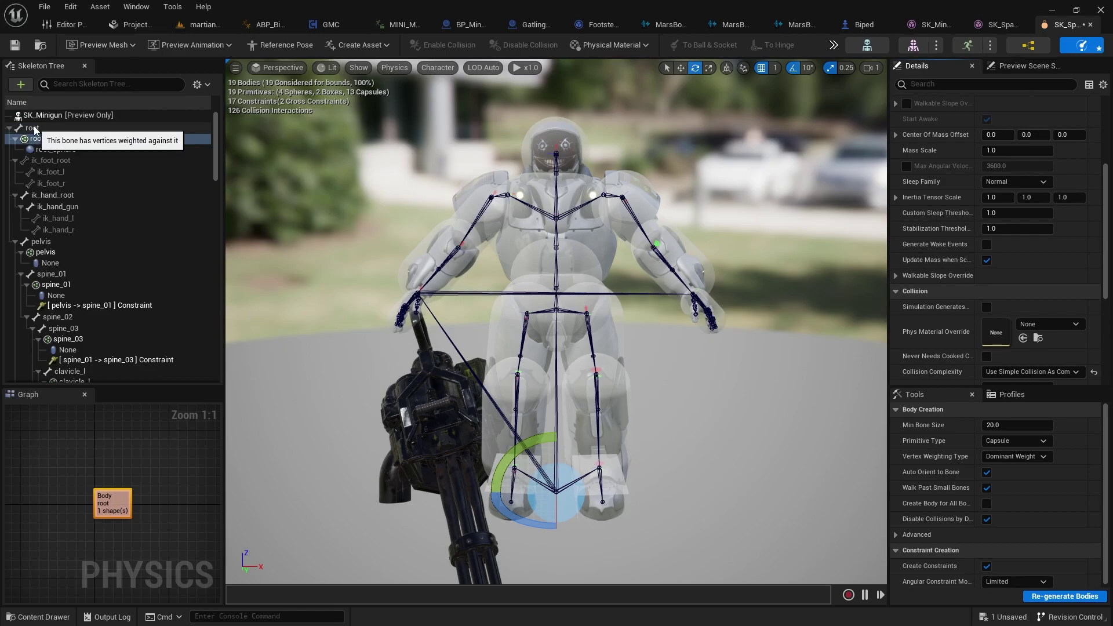
# Set X, Y and Z Motion to Limited on the pelvis constraints to spine_01, thigh_l and thigh_r, and save the asset.
pyautogui.click(45, 252)
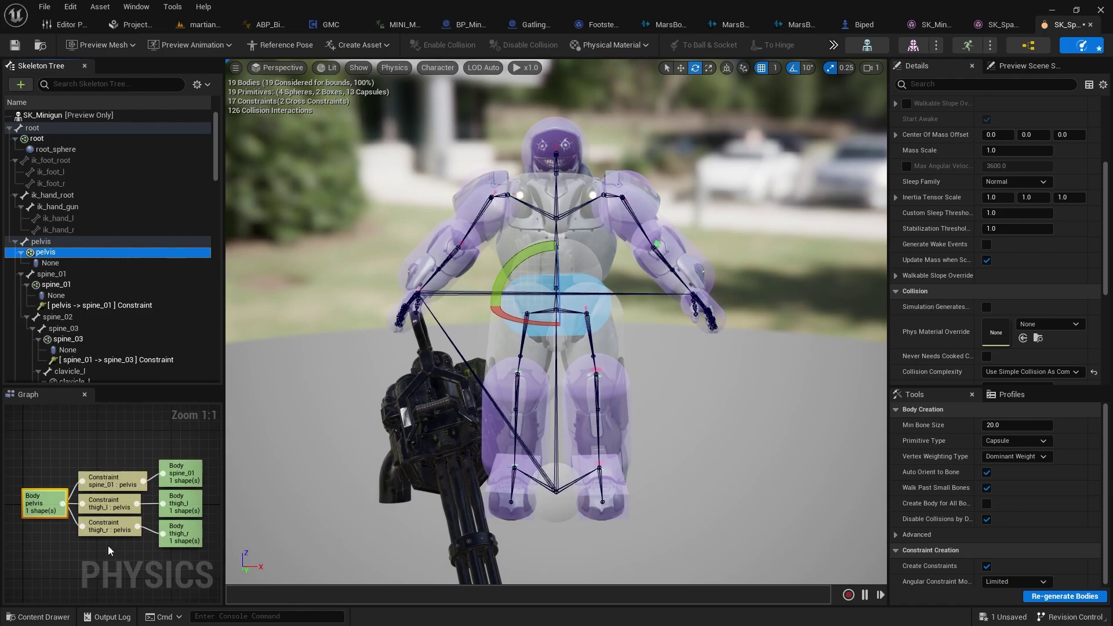
pyautogui.moveTo(124, 432); pyautogui.dragTo(111, 479)
pyautogui.moveTo(104, 546); pyautogui.dragTo(103, 545)
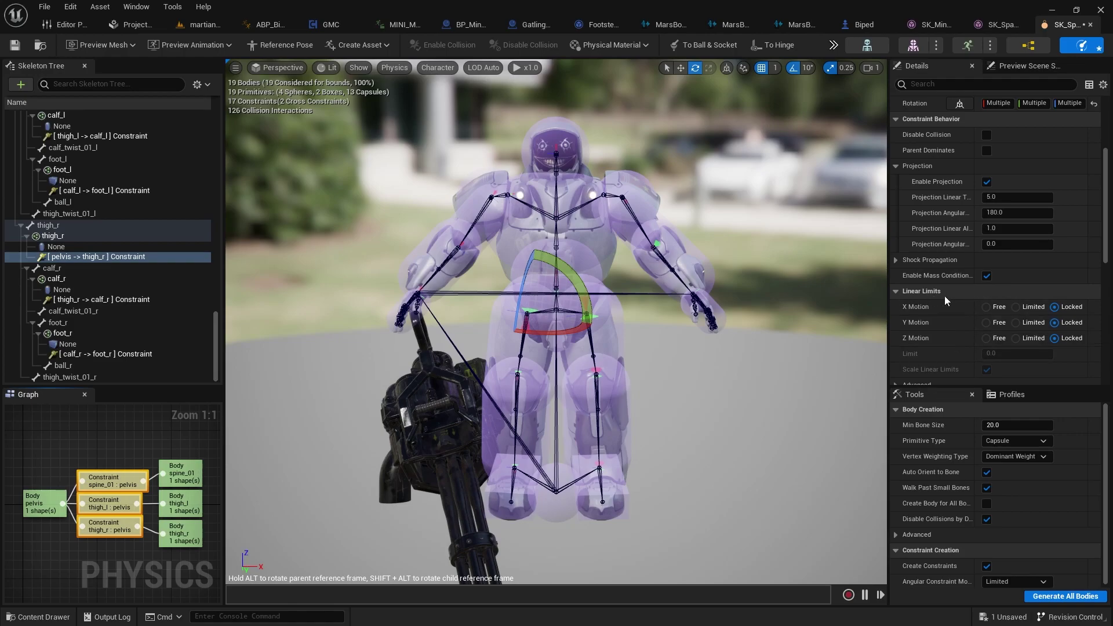
pyautogui.click(1026, 307)
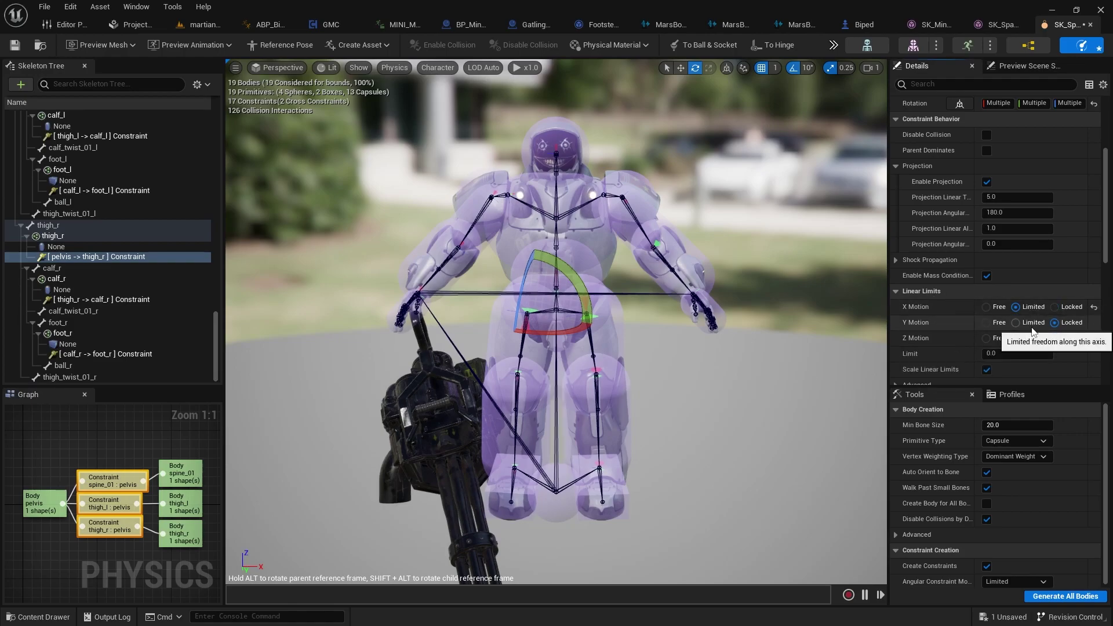
pyautogui.click(1030, 323)
pyautogui.click(1030, 337)
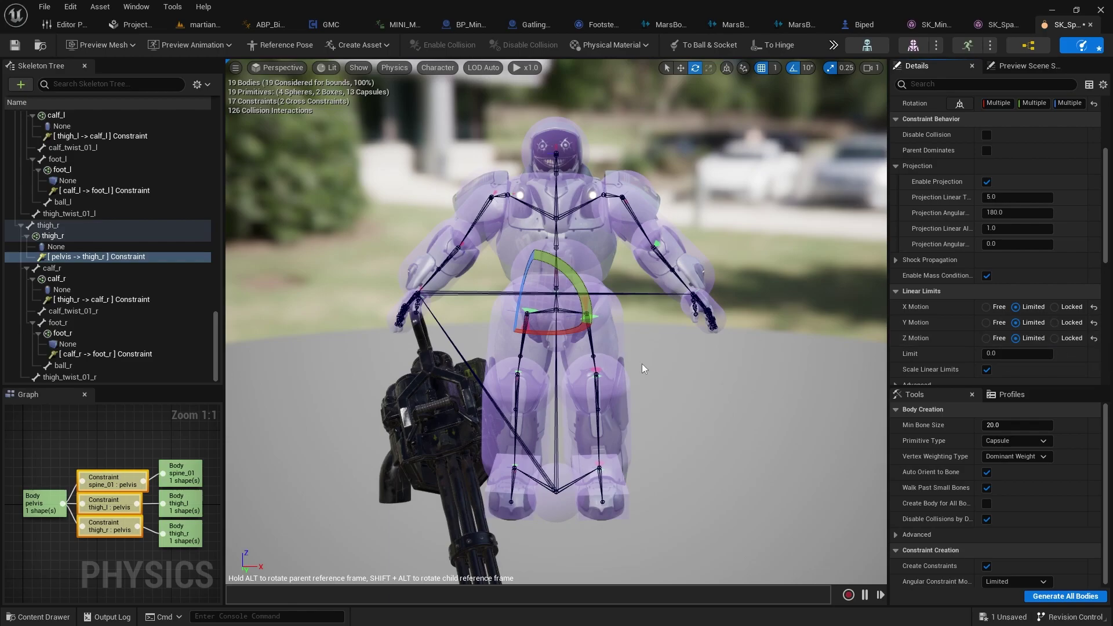
pyautogui.click(15, 45)
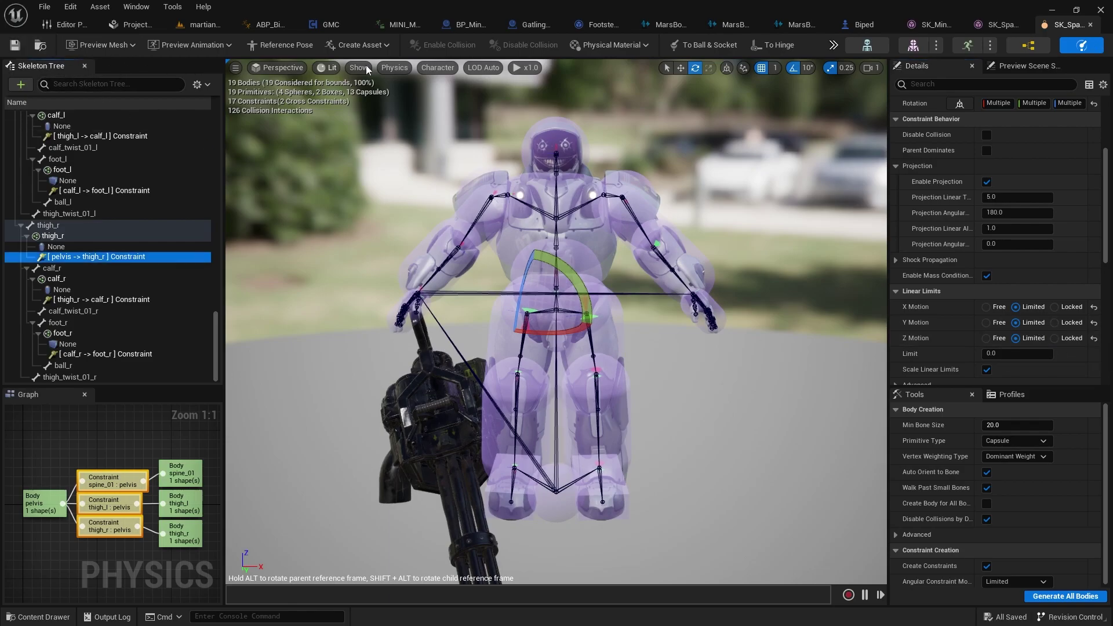
# Play the Martian level and shoot a space soldier with the minigun to test the ragdoll death.
pyautogui.click(203, 25)
pyautogui.moveTo(683, 276); pyautogui.dragTo(730, 299, button='right')
pyautogui.hotkey('alt', 'p')
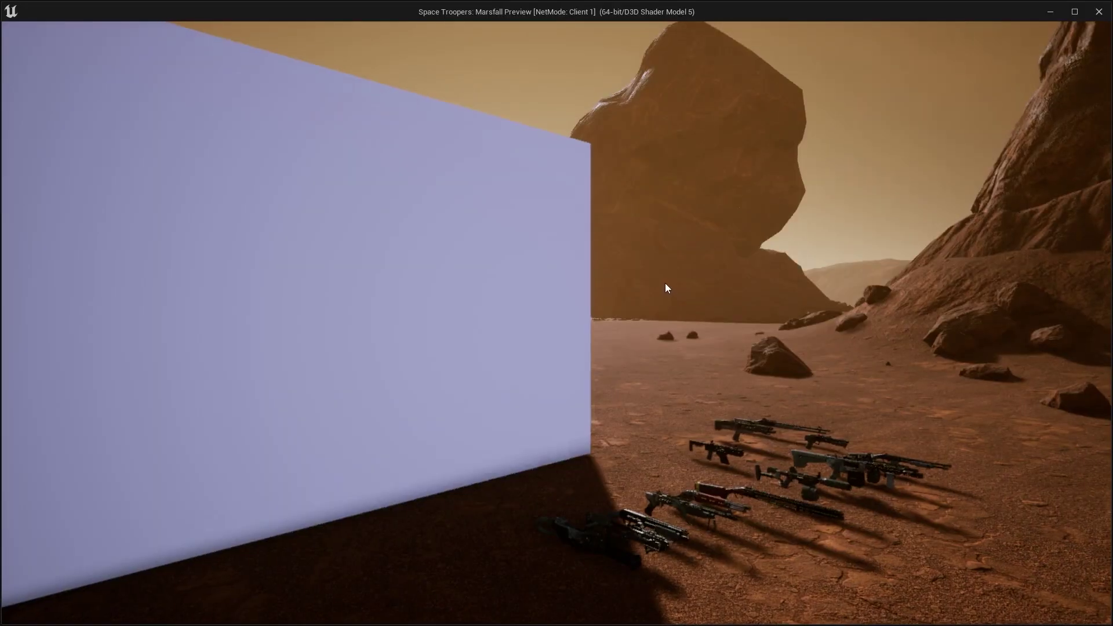
pyautogui.click(665, 288)
pyautogui.press('w')
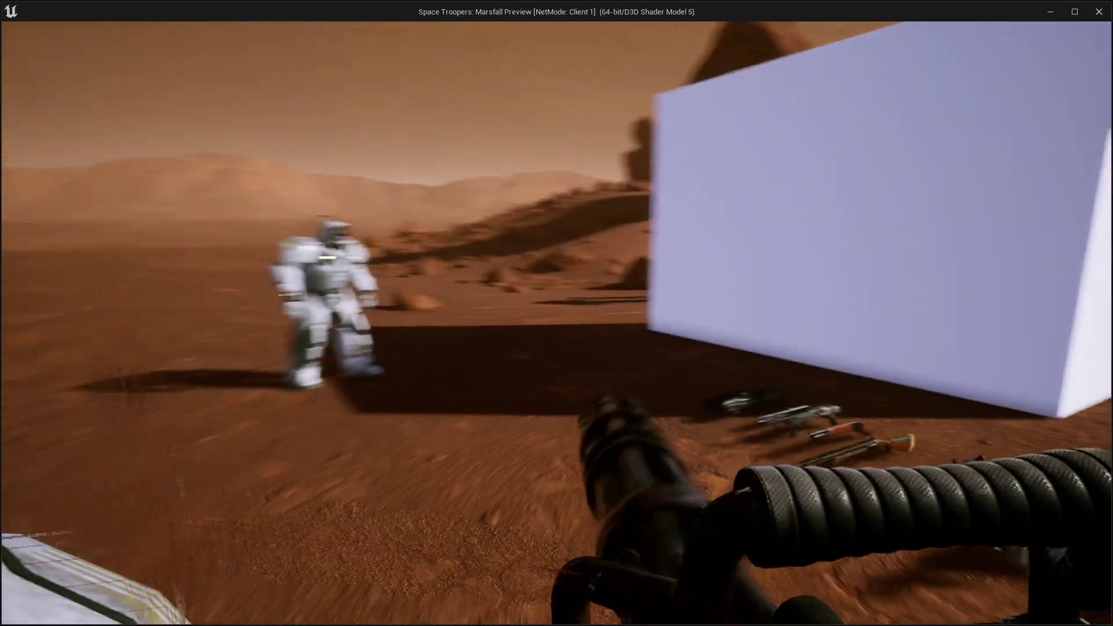
pyautogui.click(556, 313)
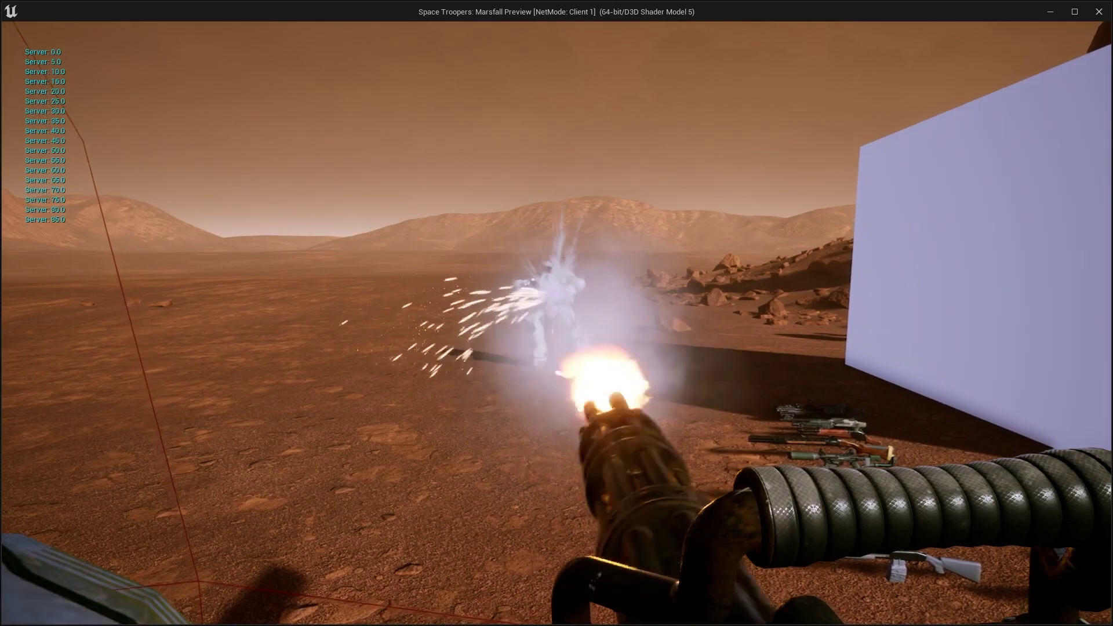
pyautogui.press('w')
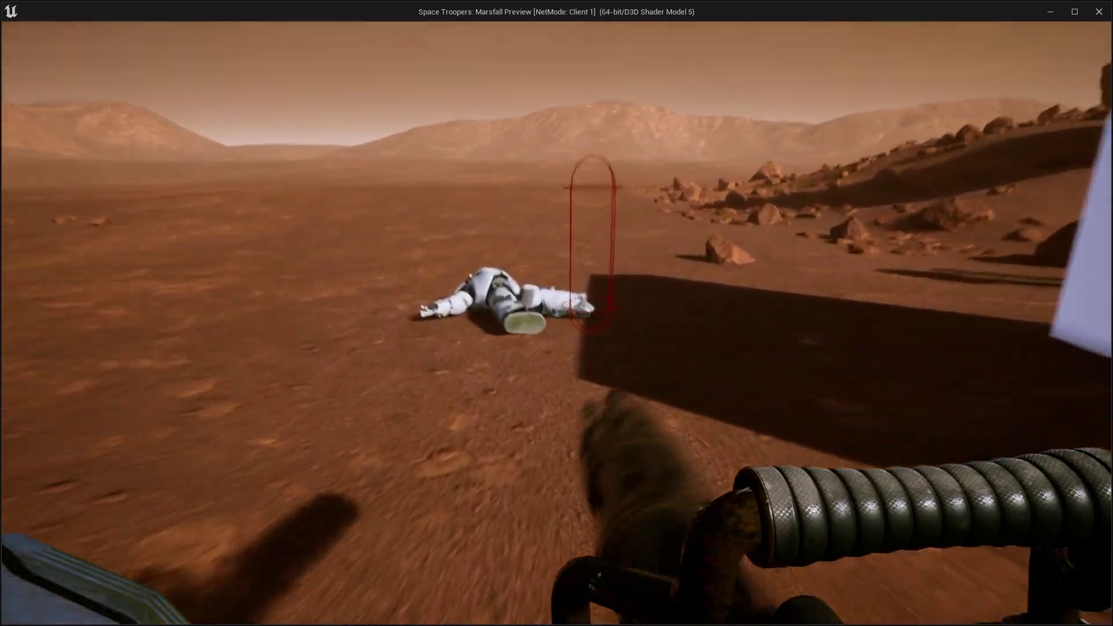
pyautogui.press('w')
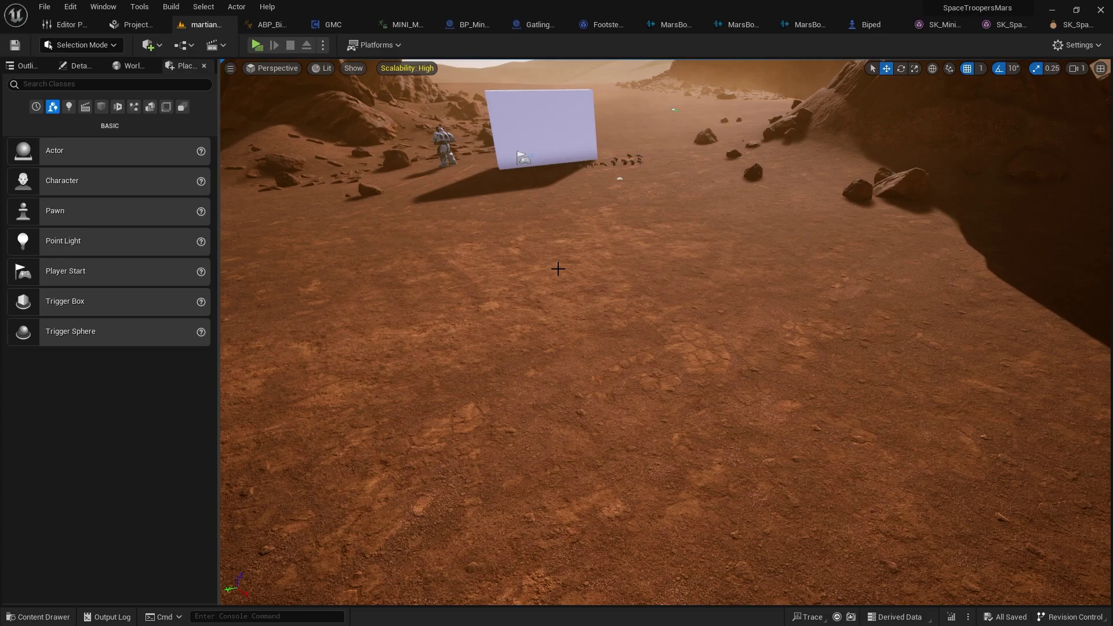
# Start another play session in the Martian level and gun down a soldier to retest the ragdoll.
pyautogui.moveTo(557, 269); pyautogui.dragTo(539, 321, button='right')
pyautogui.press('w')
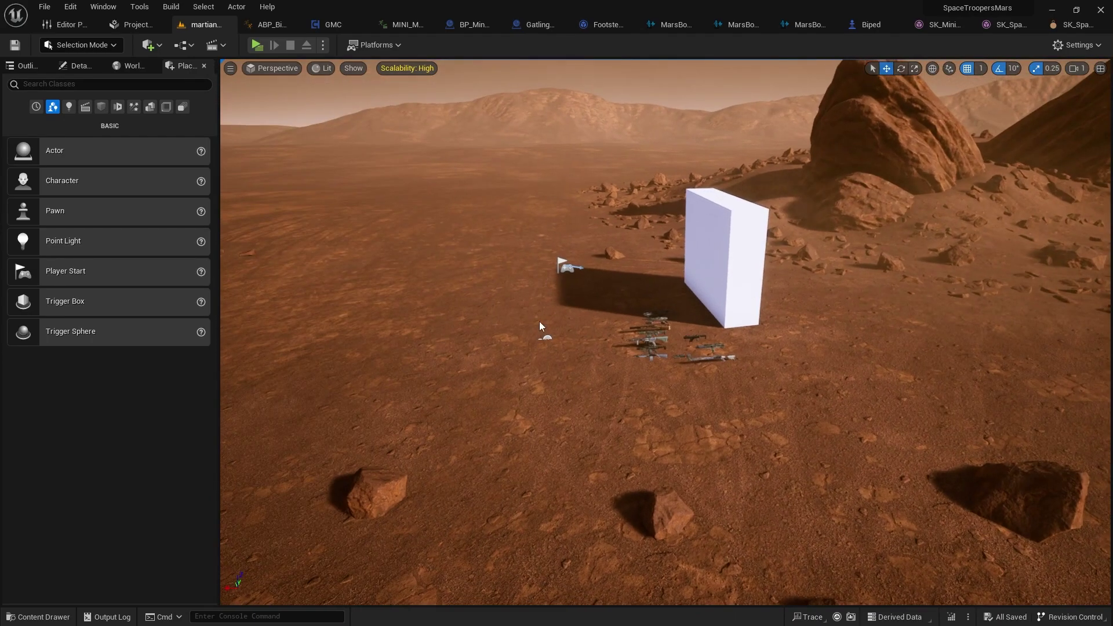
pyautogui.hotkey('alt', 'p')
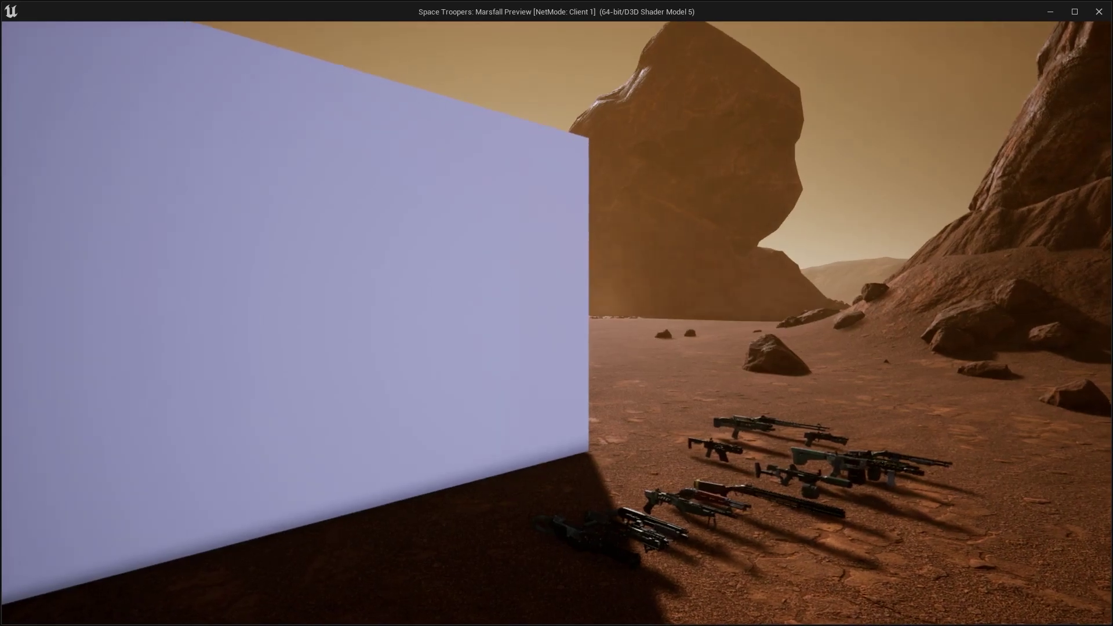
pyautogui.press('s')
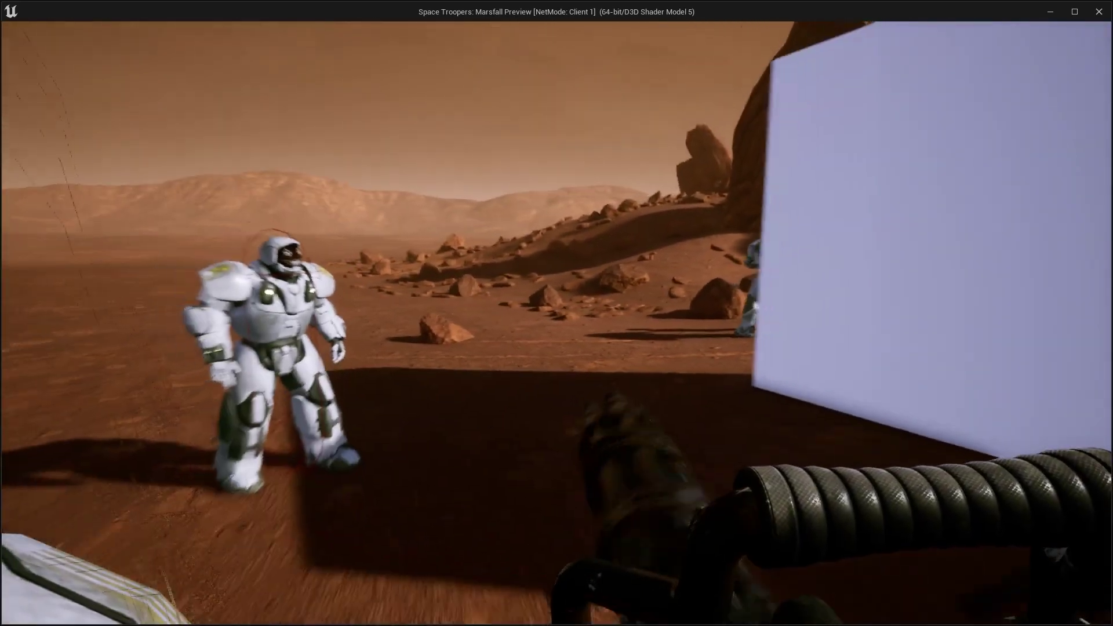
pyautogui.press('s')
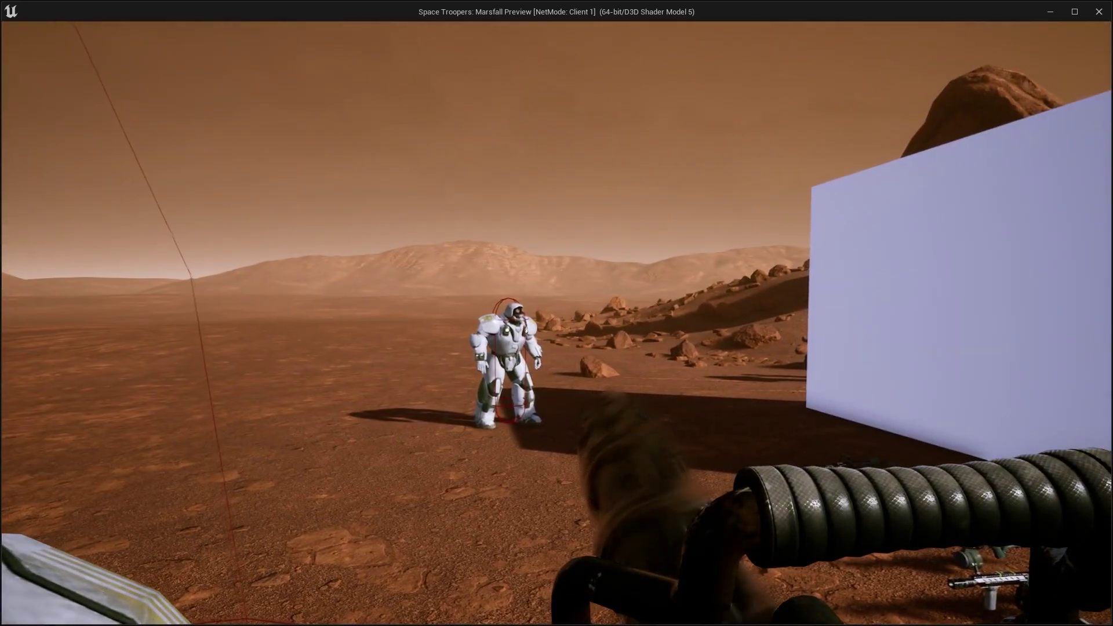
pyautogui.press('w')
pyautogui.click(556, 313)
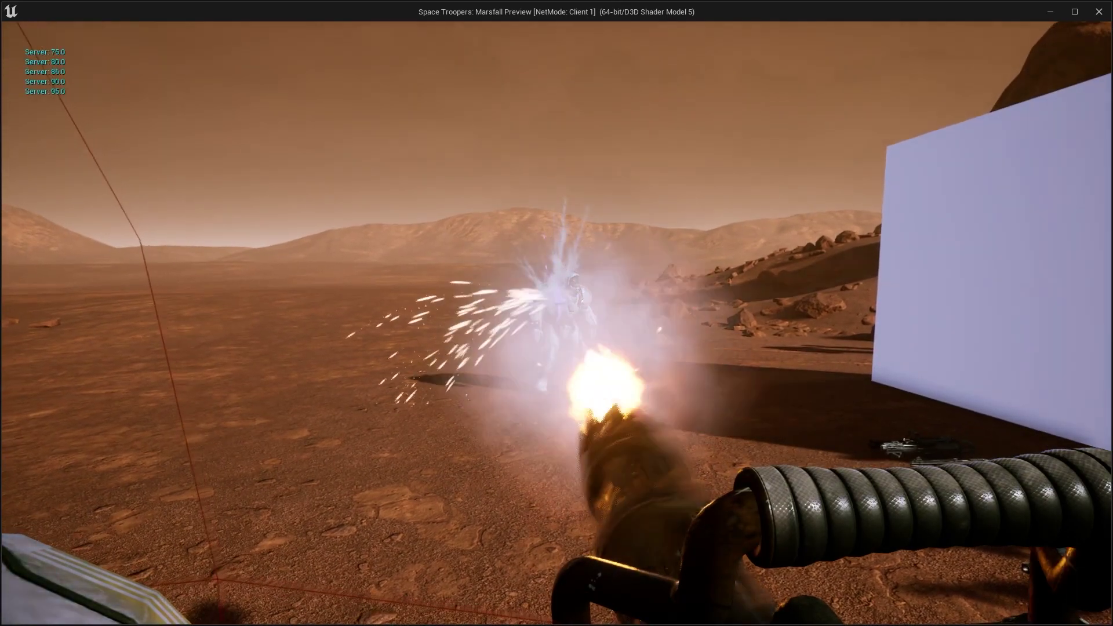
pyautogui.press('w')
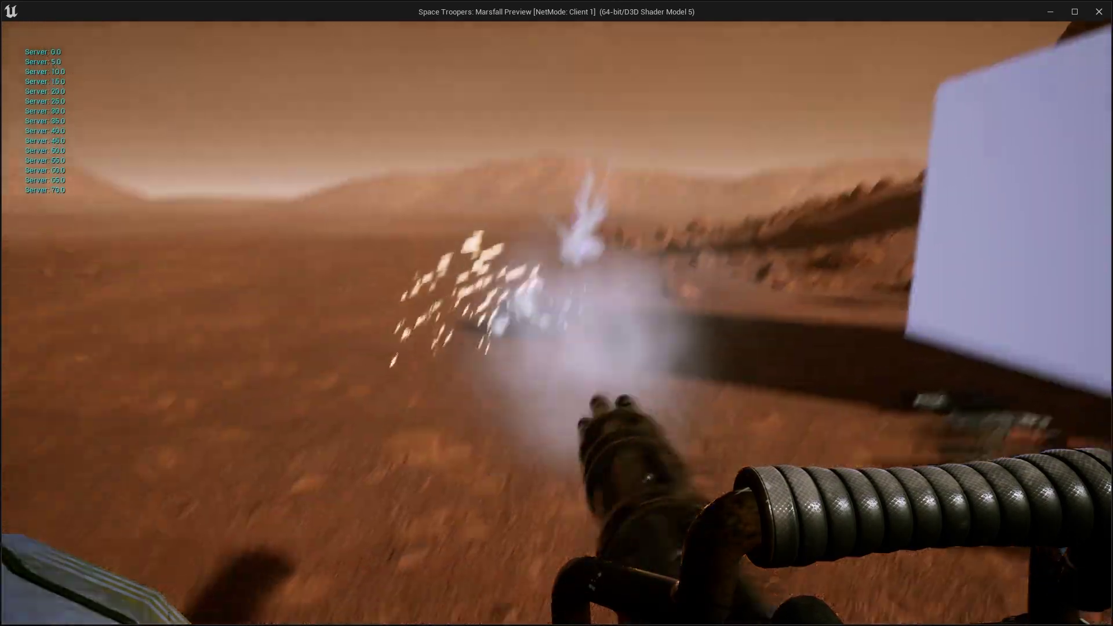
pyautogui.press('w')
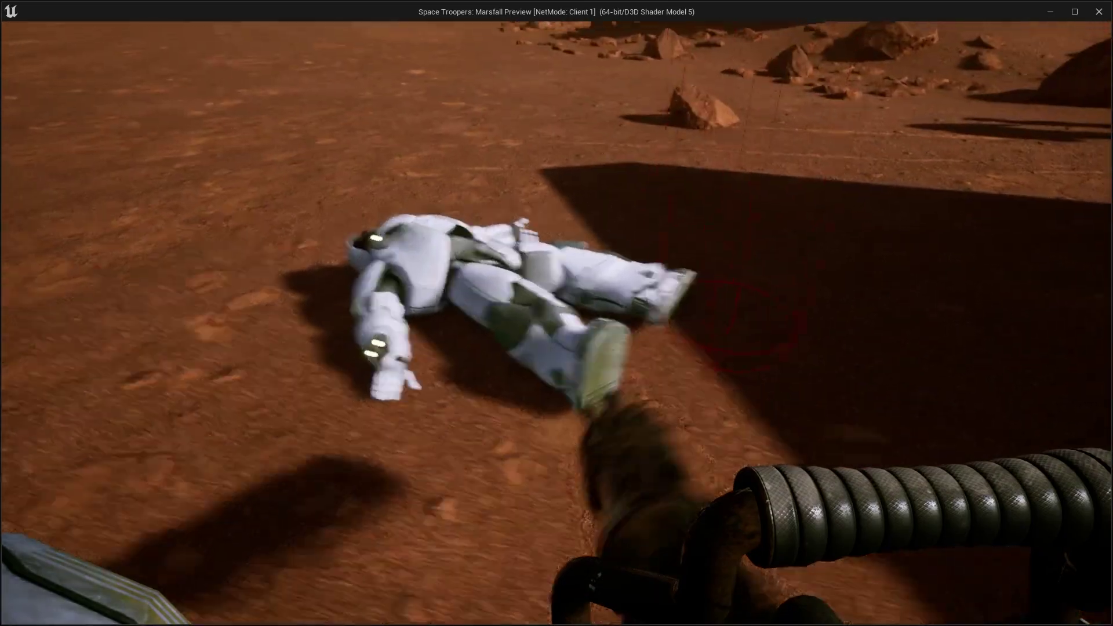
# Examine the fallen soldier's ragdoll from several sides, end the play session and close the message log.
pyautogui.press('w')
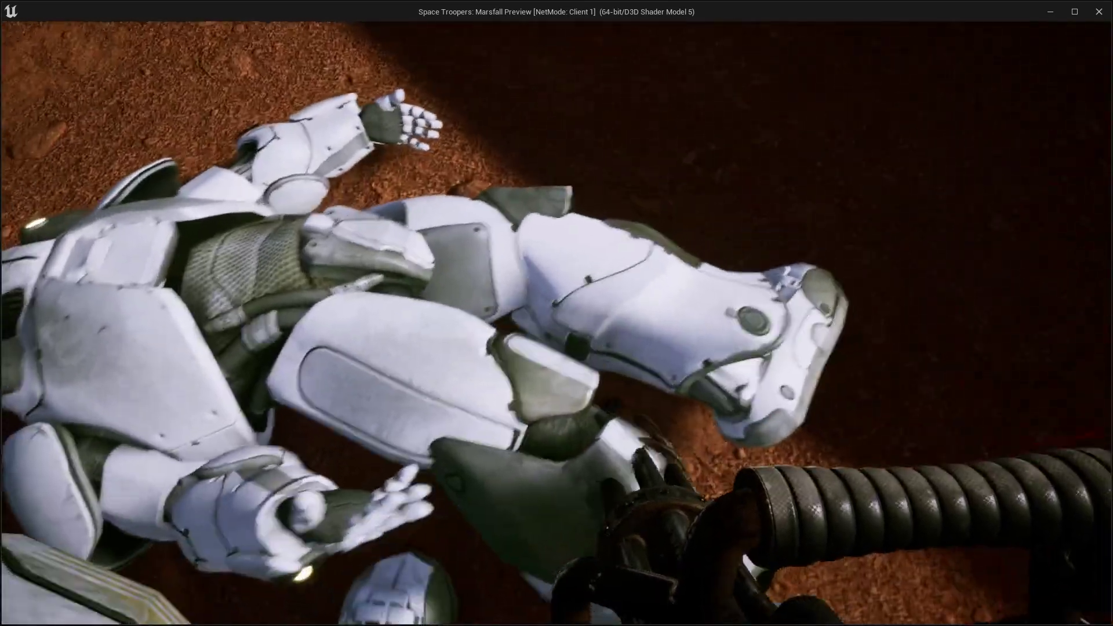
pyautogui.press('s')
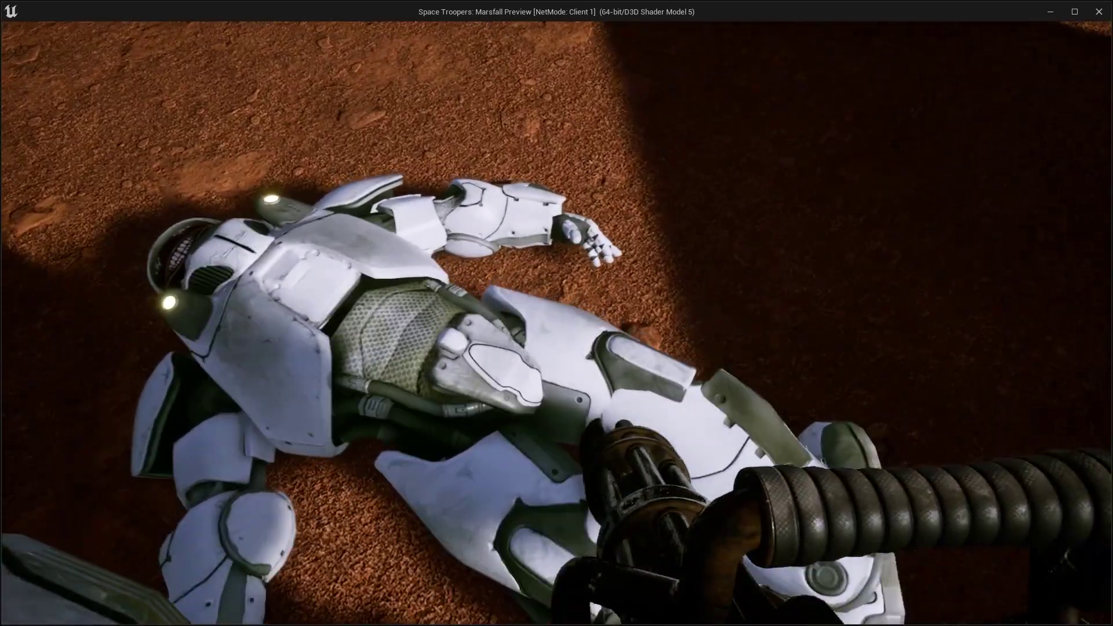
pyautogui.press('w')
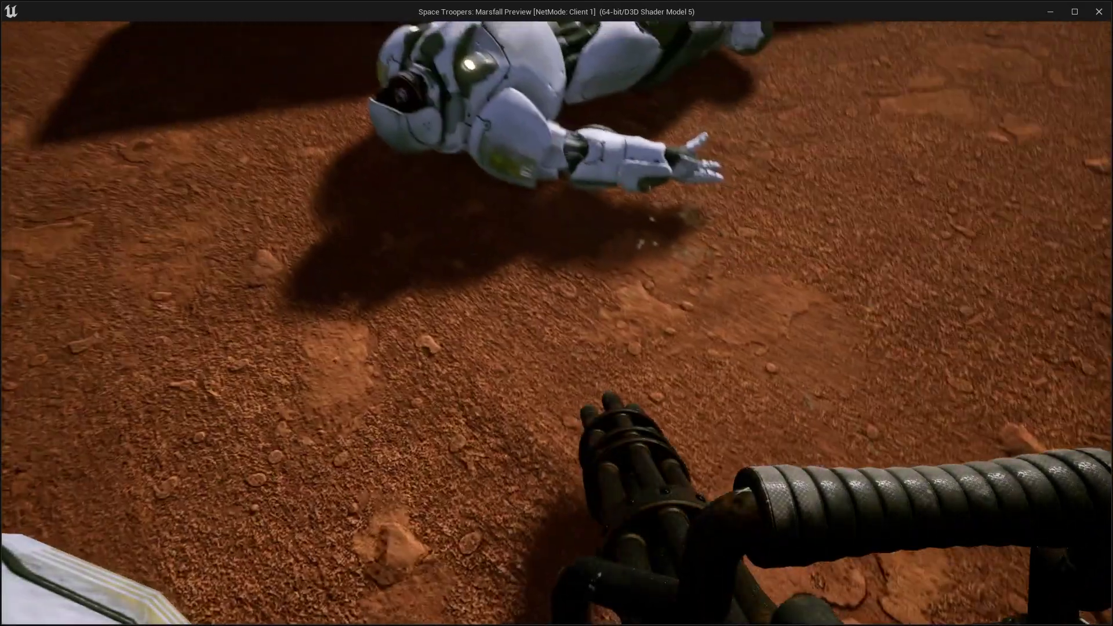
pyautogui.press('w')
pyautogui.press('s')
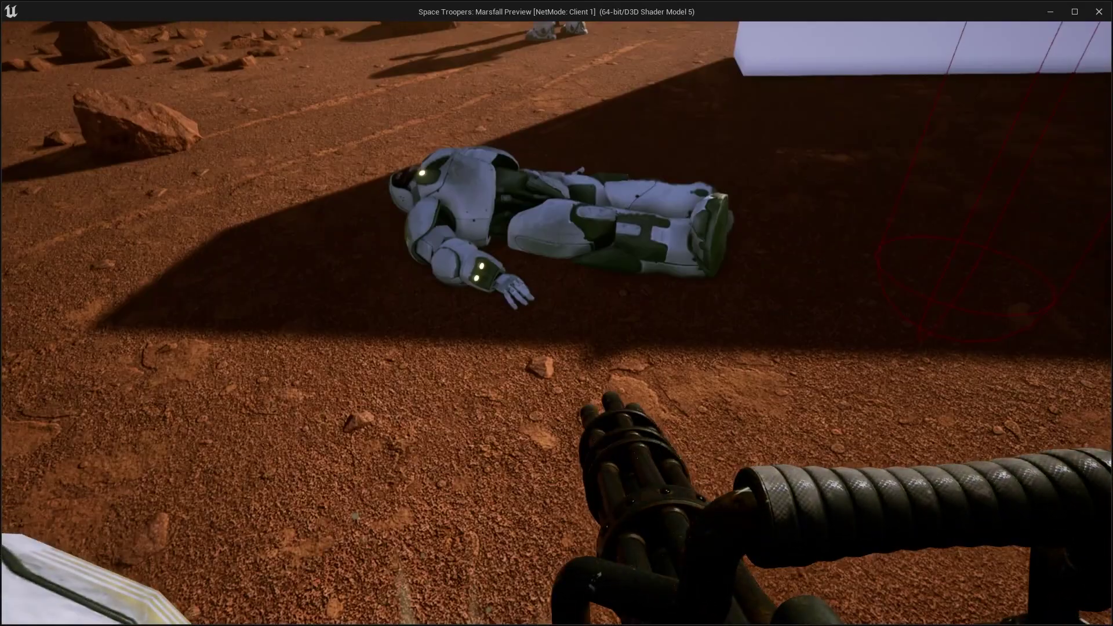
pyautogui.press('w')
pyautogui.press('s')
pyautogui.press('Escape')
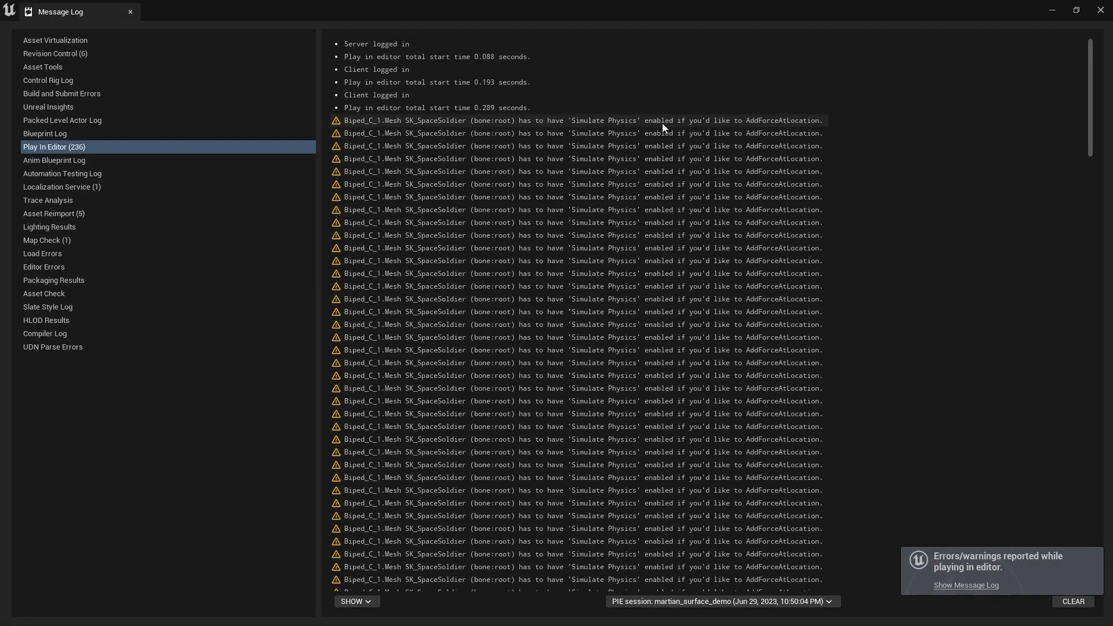
pyautogui.click(130, 13)
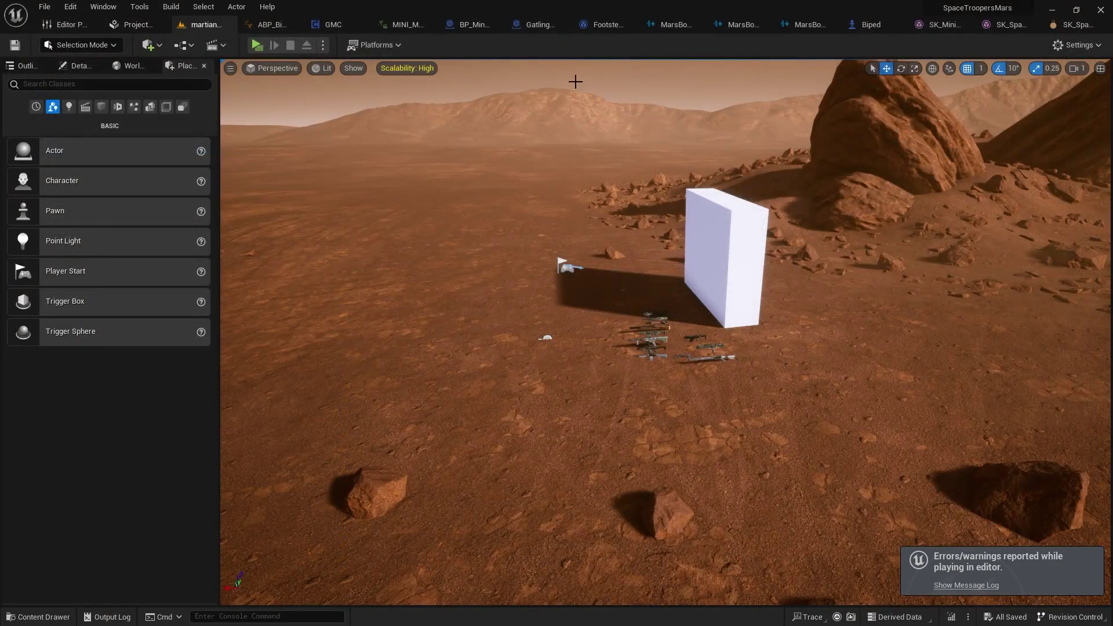
# Move the root body's collision sphere in the space soldier's physics asset from the feet up to the pelvis.
pyautogui.click(1070, 25)
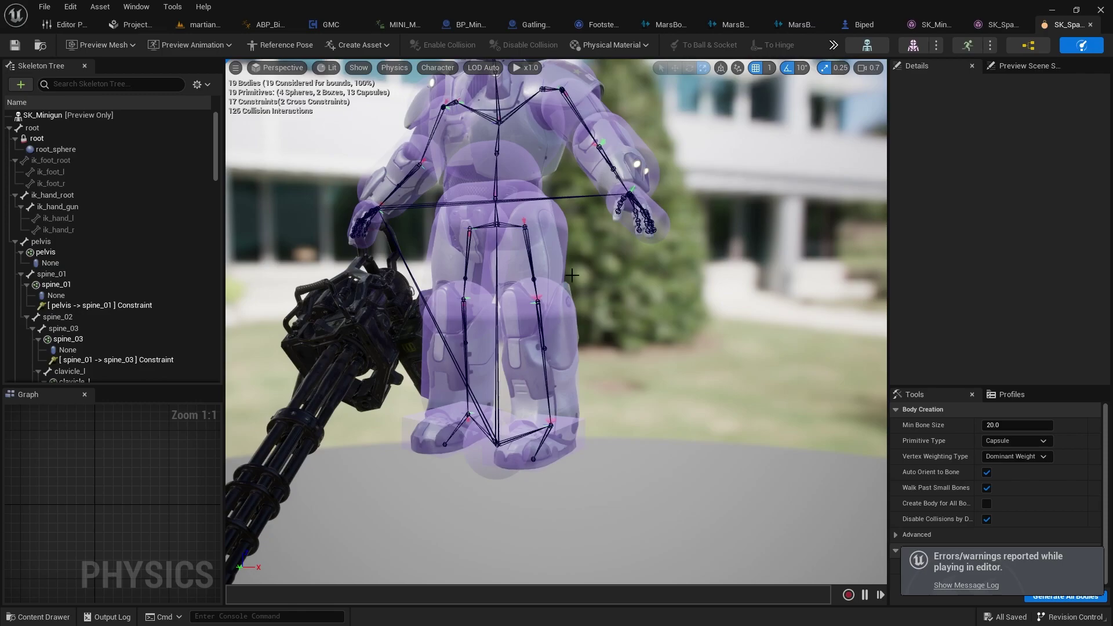
pyautogui.click(480, 459)
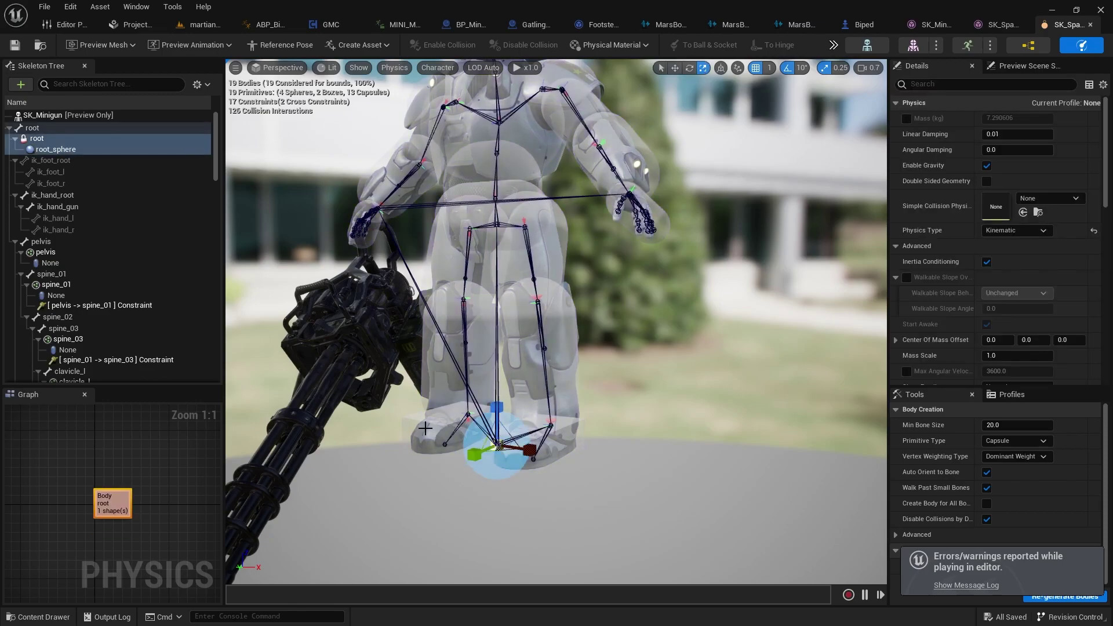
pyautogui.moveTo(400, 442)
pyautogui.mouseDown(button='right')
pyautogui.moveTo(374, 472)
pyautogui.moveTo(374, 435)
pyautogui.moveTo(383, 457)
pyautogui.moveTo(403, 442)
pyautogui.mouseUp(button='right')
pyautogui.scroll(-3, 401, 442)
pyautogui.press('w')
pyautogui.press('e')
pyautogui.press('r')
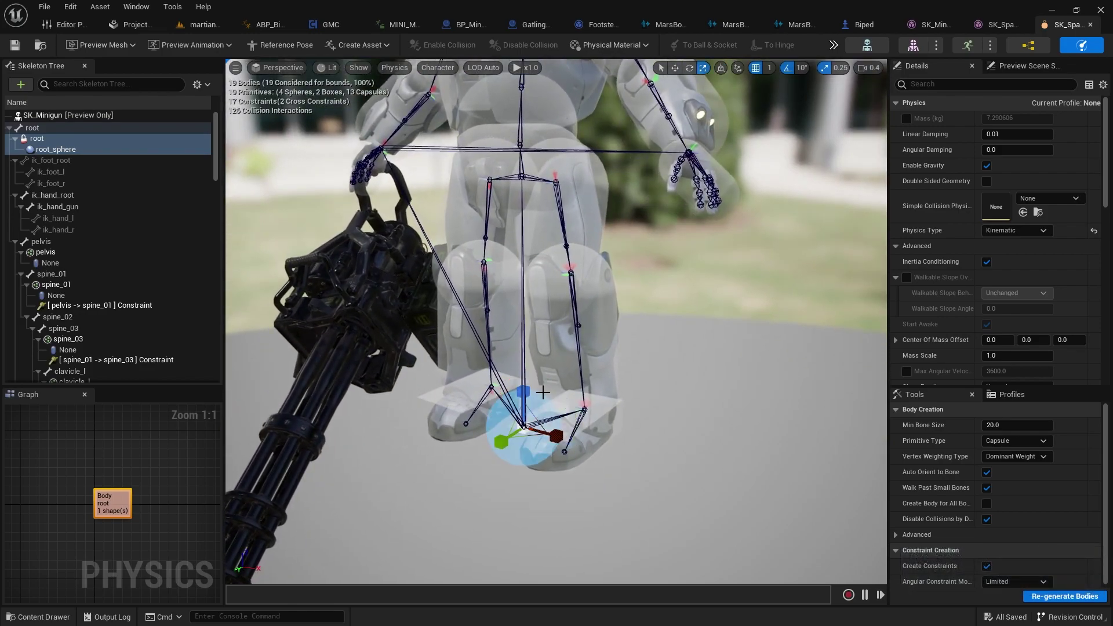
pyautogui.moveTo(529, 385); pyautogui.dragTo(531, 121)
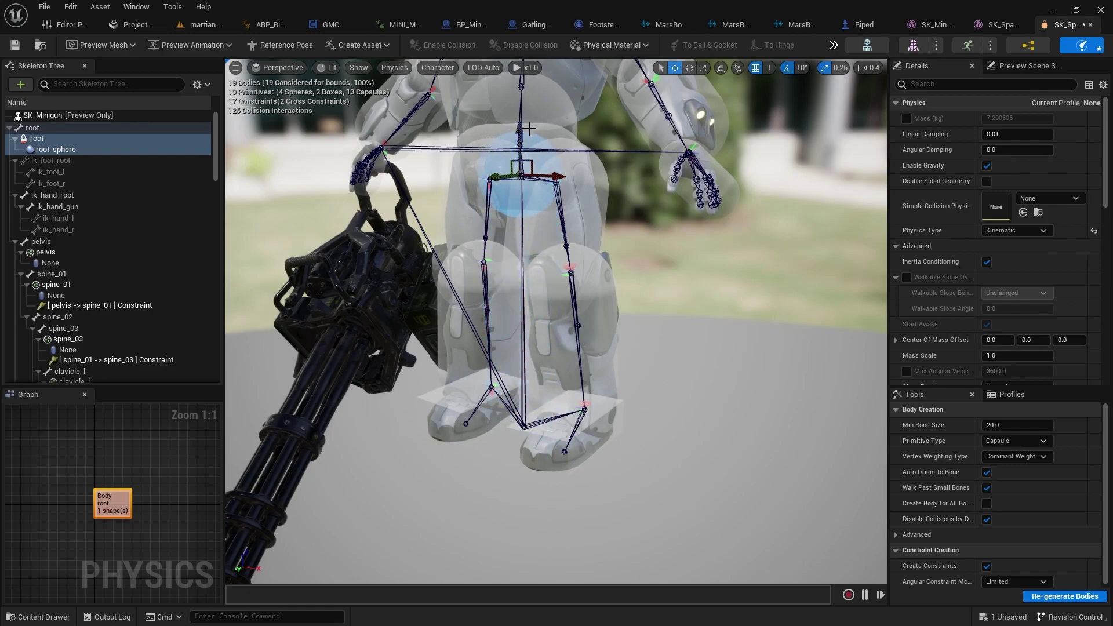
# Scale the root collision sphere down uniformly so it fits well inside the pelvis, and save the physics asset.
pyautogui.moveTo(532, 232); pyautogui.dragTo(483, 189, button='right')
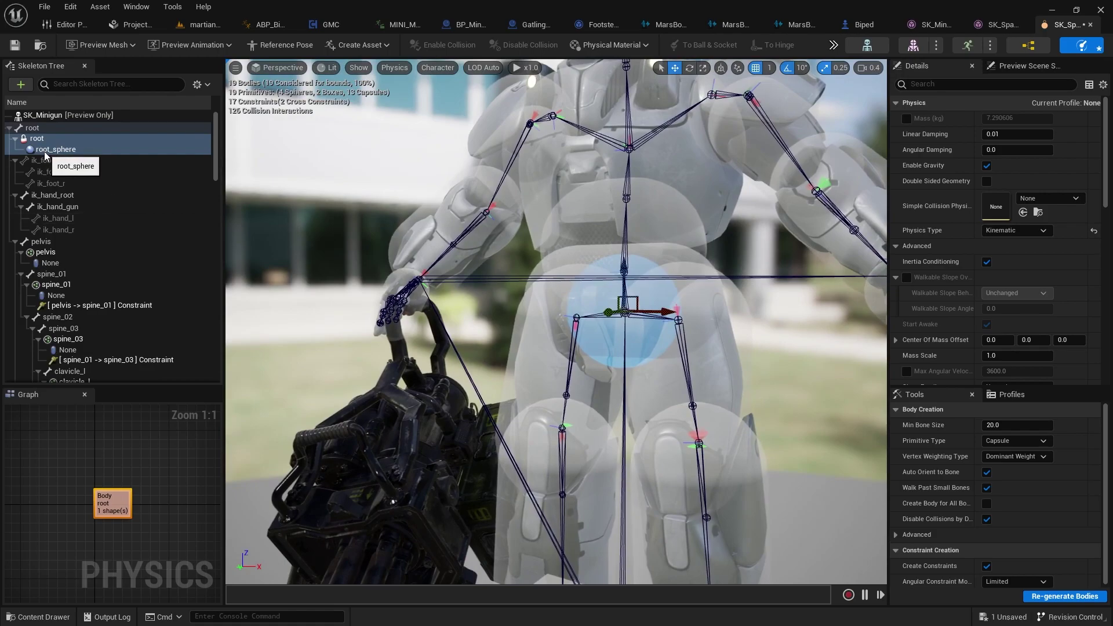
pyautogui.moveTo(659, 443); pyautogui.dragTo(691, 362)
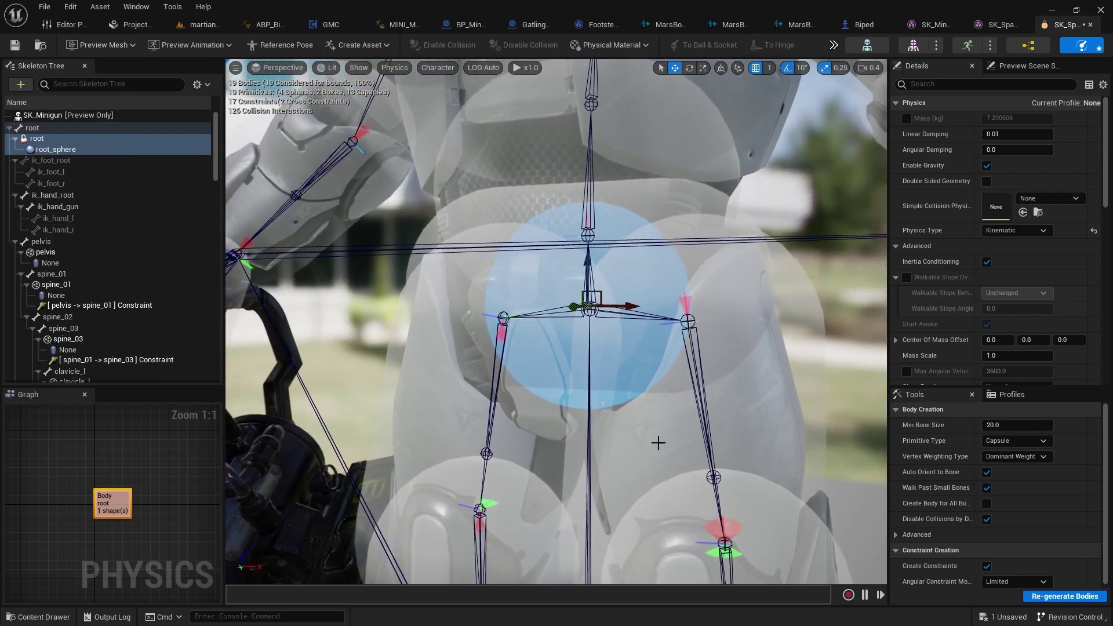
pyautogui.moveTo(591, 383); pyautogui.dragTo(574, 406, button='right')
pyautogui.press('e')
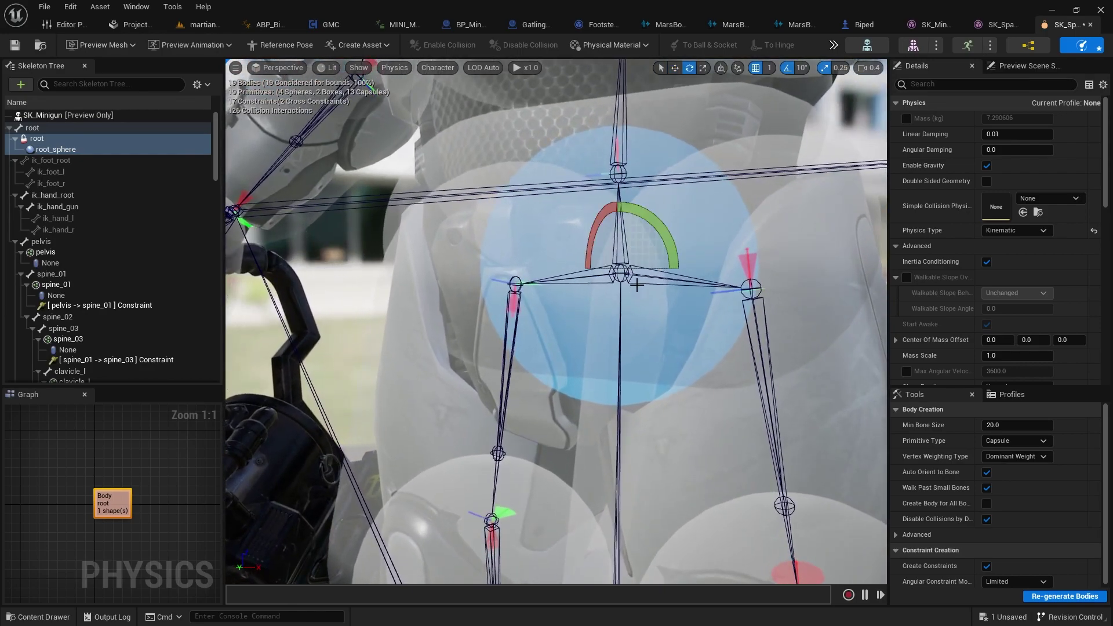
pyautogui.moveTo(633, 283); pyautogui.dragTo(717, 309, button='right')
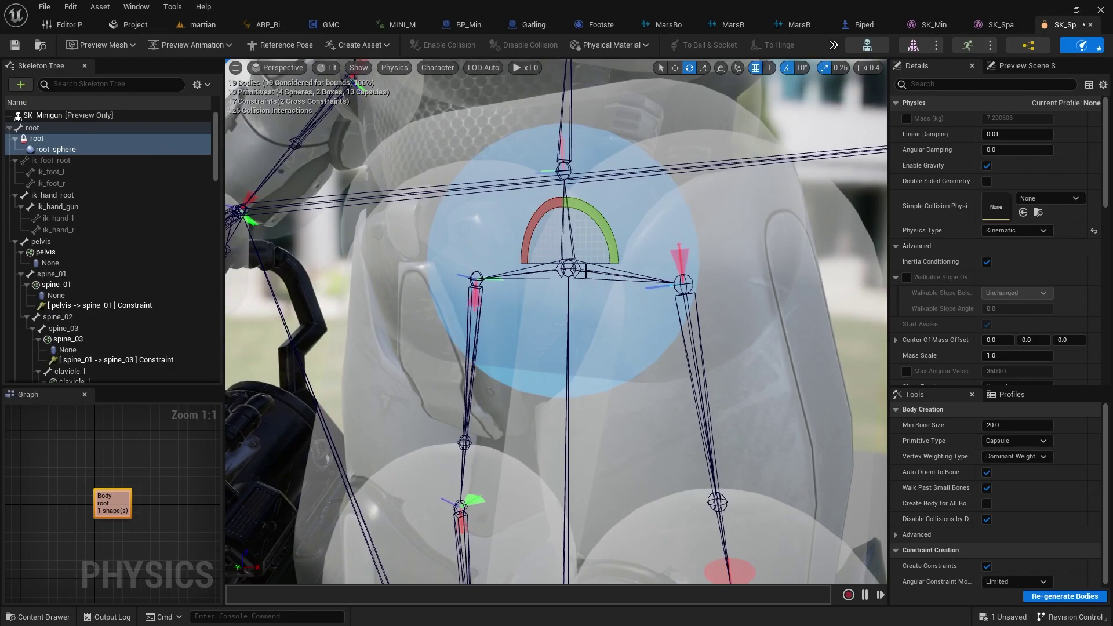
pyautogui.press('w')
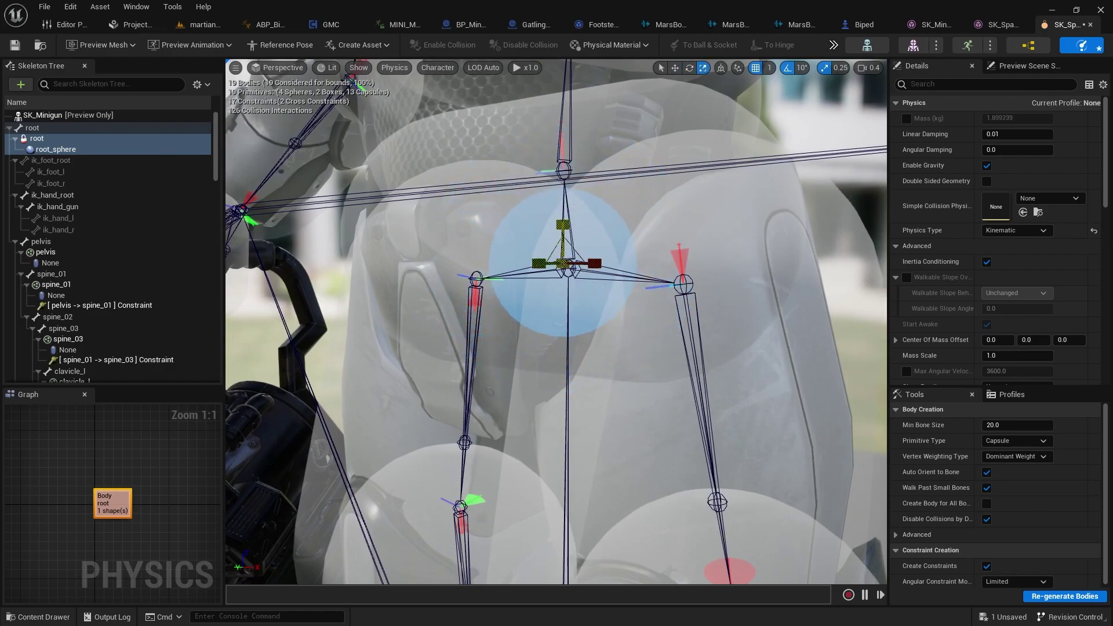
pyautogui.moveTo(712, 213); pyautogui.dragTo(870, 214, button='right')
pyautogui.moveTo(556, 321); pyautogui.dragTo(865, 318, button='right')
pyautogui.press('s')
pyautogui.moveTo(244, 229); pyautogui.dragTo(236, 229, button='right')
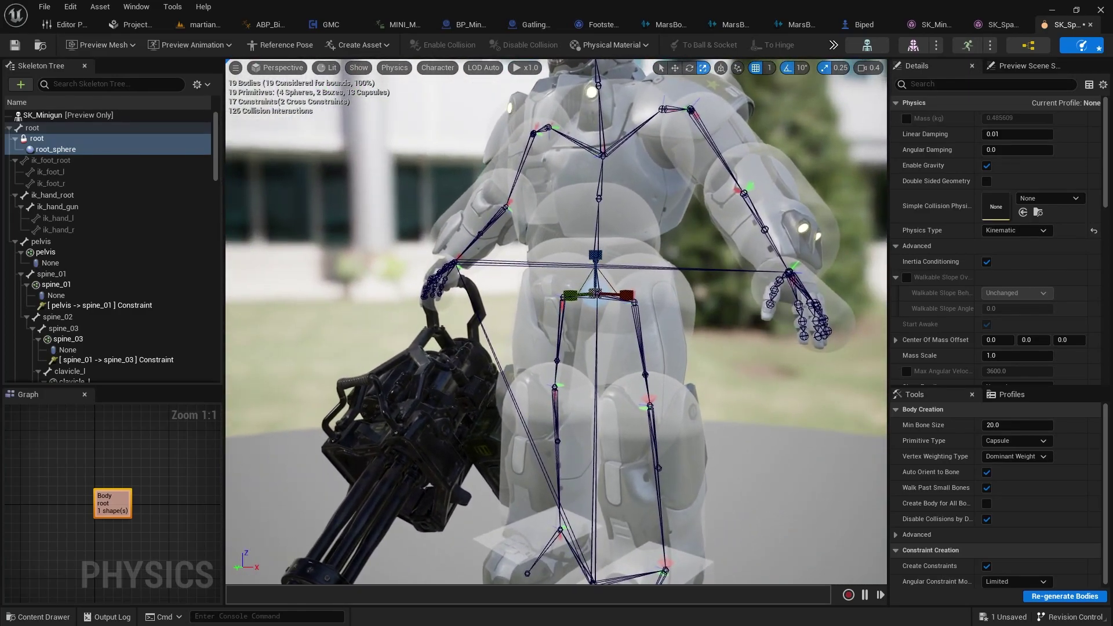
pyautogui.hotkey('ctrl', 's')
pyautogui.moveTo(628, 404); pyautogui.dragTo(610, 460, button='right')
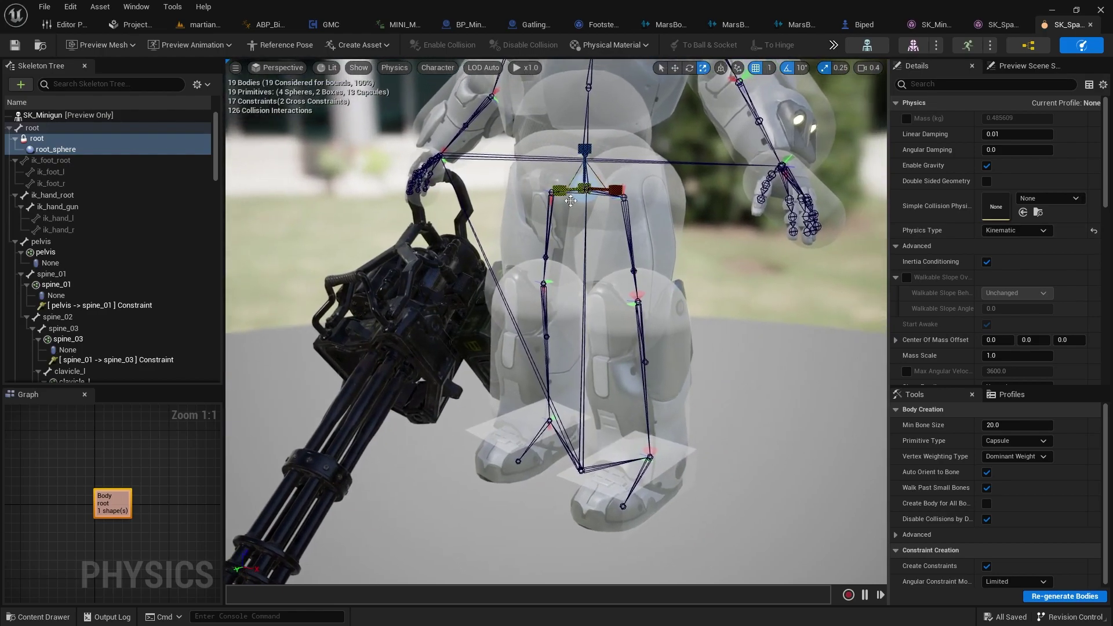
pyautogui.moveTo(570, 200); pyautogui.dragTo(585, 313, button='right')
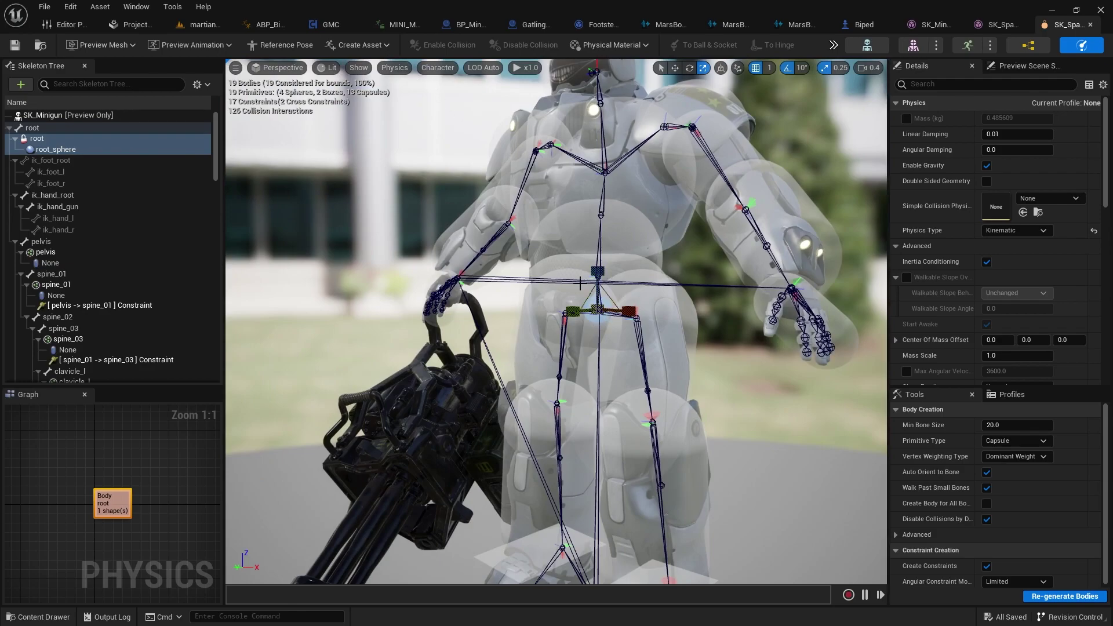
# Play the Martian level again and shoot a soldier to check the ragdoll with the smaller, raised root sphere.
pyautogui.click(273, 25)
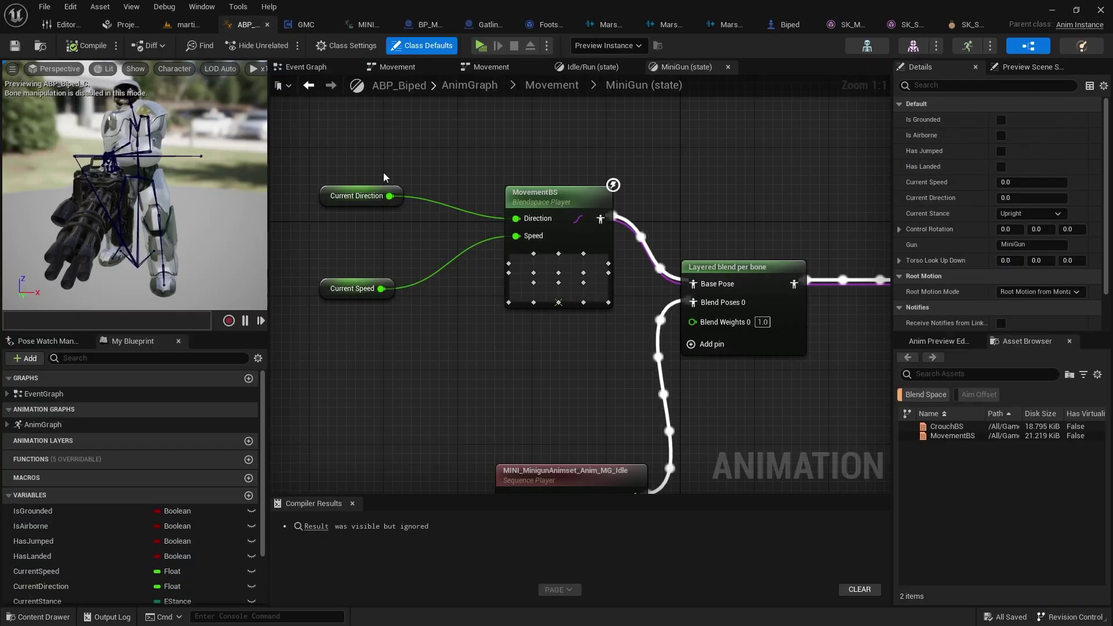
pyautogui.click(203, 25)
pyautogui.hotkey('alt', 'p')
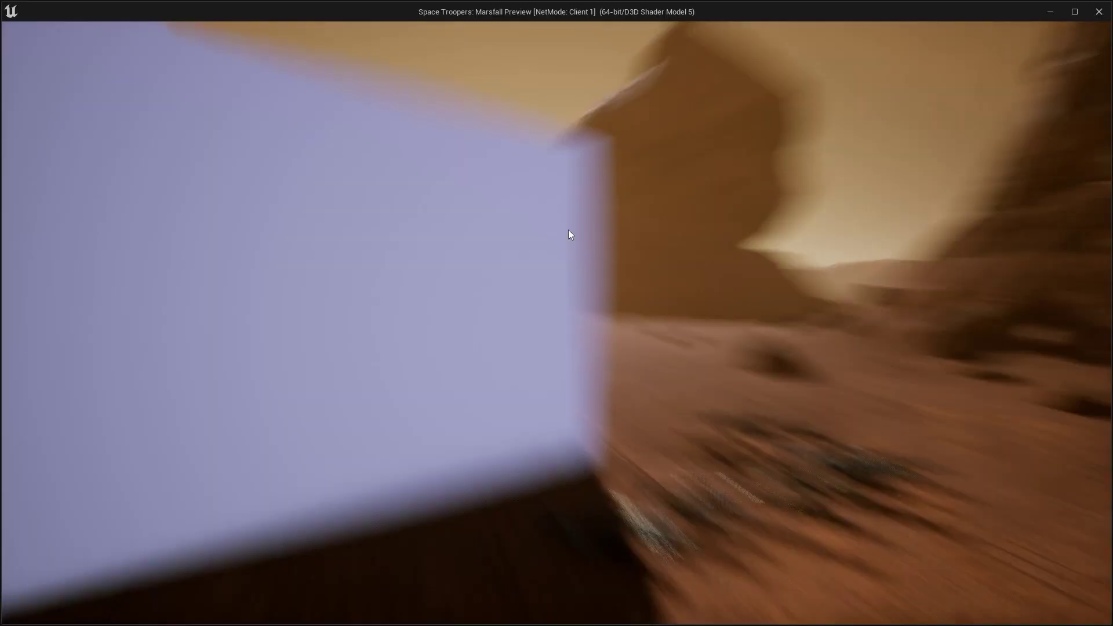
pyautogui.click(568, 230)
pyautogui.press('s')
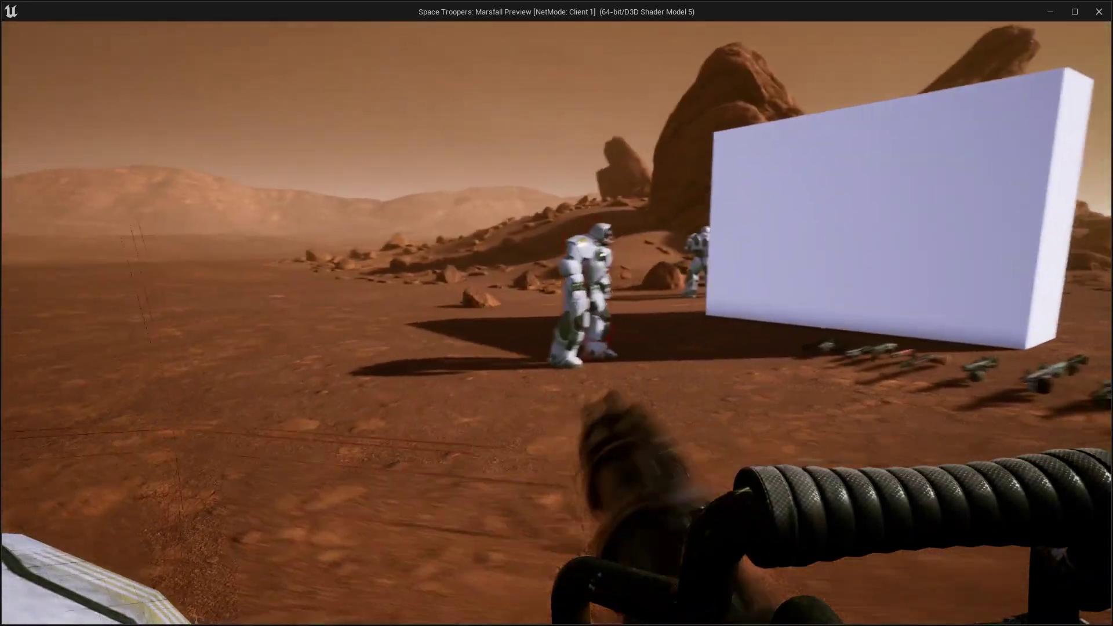
pyautogui.press('d')
pyautogui.click(556, 323)
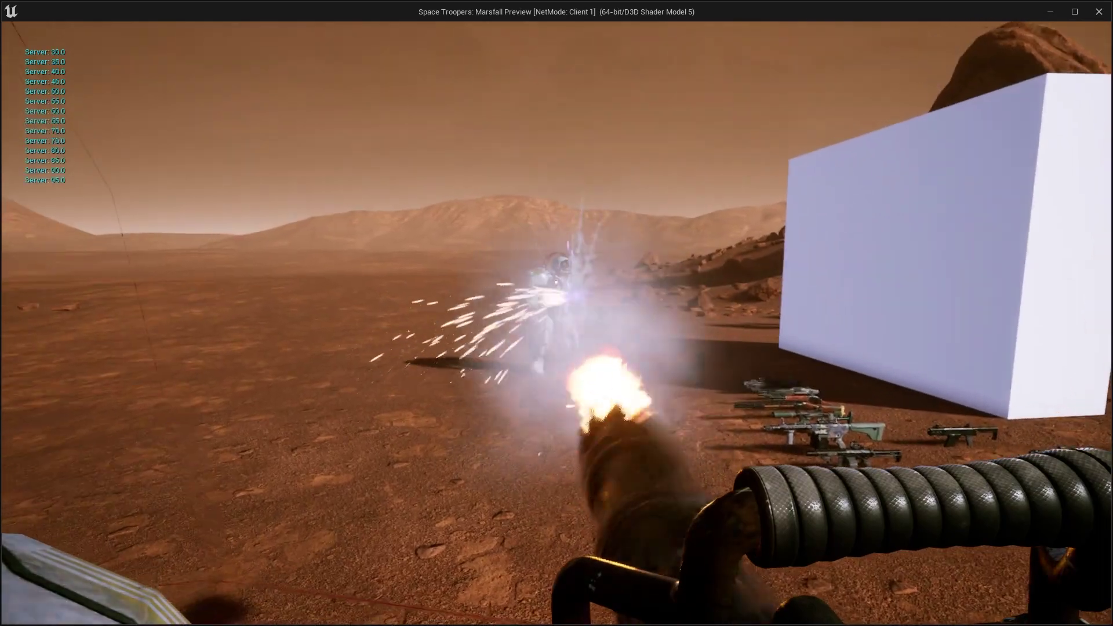
pyautogui.moveTo(557, 313); pyautogui.dragTo(557, 313)
pyautogui.press('w')
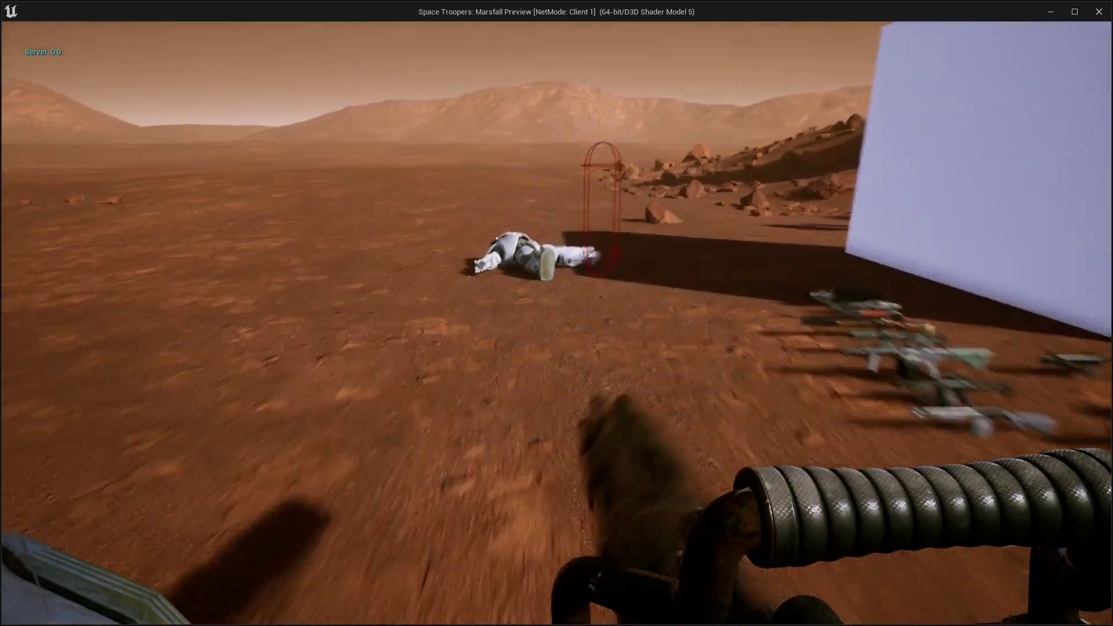
# Examine the fallen soldier's ragdoll up close and from a distance, and end the play session.
pyautogui.press('w')
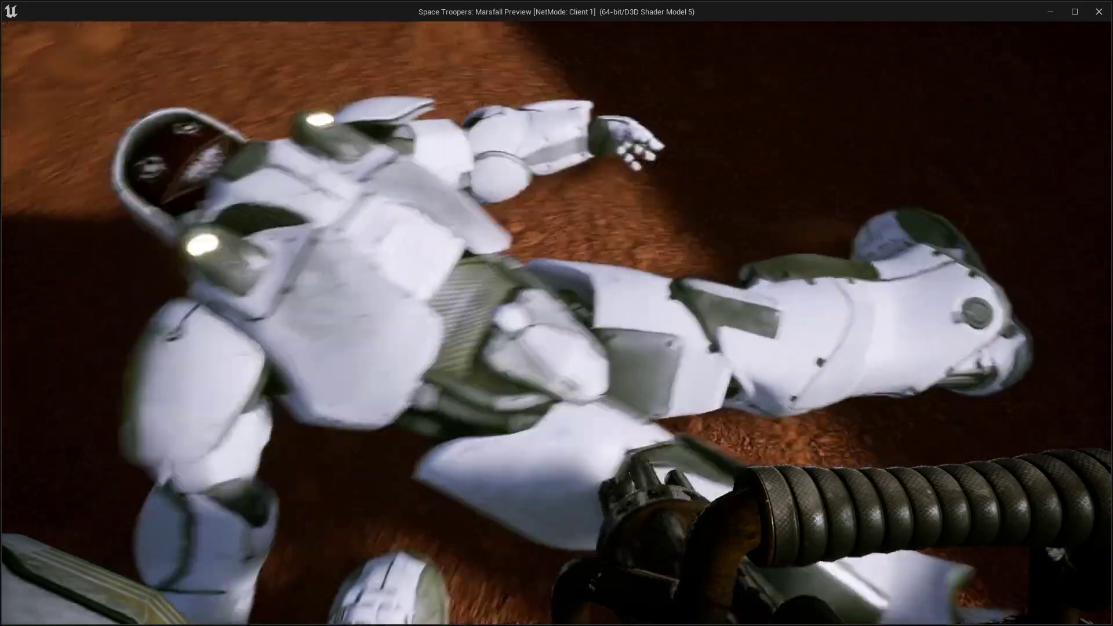
pyautogui.press('w')
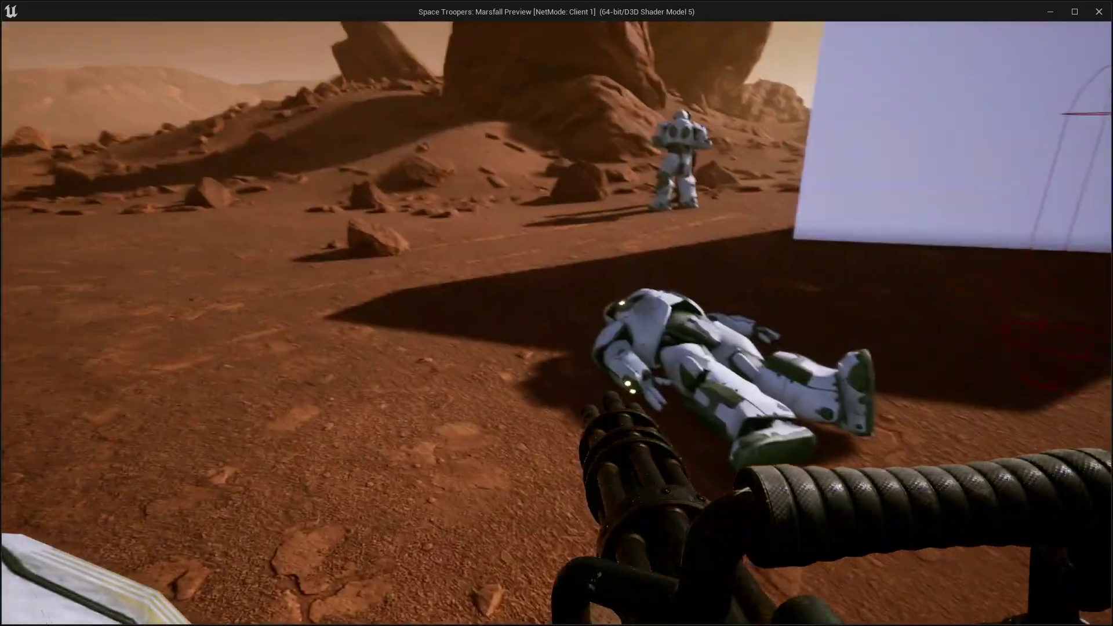
pyautogui.press('Escape')
pyautogui.press('s')
pyautogui.moveTo(591, 240)
pyautogui.mouseDown(button='right')
pyautogui.moveTo(592, 180)
pyautogui.moveTo(544, 180)
pyautogui.moveTo(591, 240)
pyautogui.mouseUp(button='right')
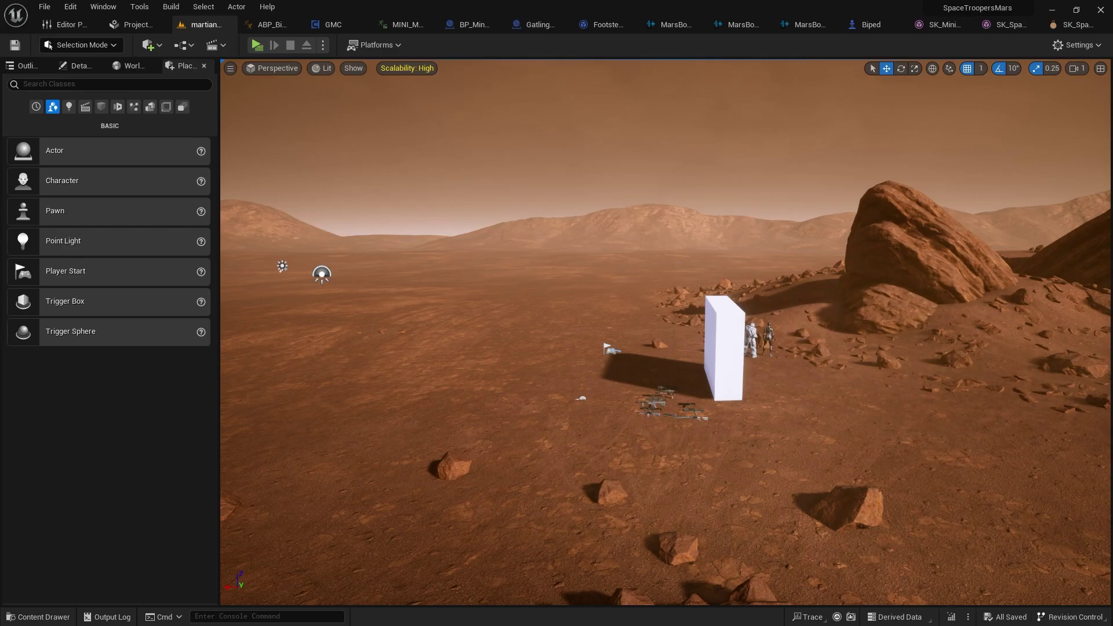
pyautogui.moveTo(666, 332); pyautogui.dragTo(751, 317, button='right')
pyautogui.press('w')
pyautogui.press('q')
pyautogui.scroll(-1, 702, 305)
pyautogui.press('w')
pyautogui.press('w')
pyautogui.press('a')
pyautogui.press('s')
pyautogui.press('q')
pyautogui.press('w')
pyautogui.press('s')
pyautogui.press('a')
pyautogui.press('e')
pyautogui.press('s')
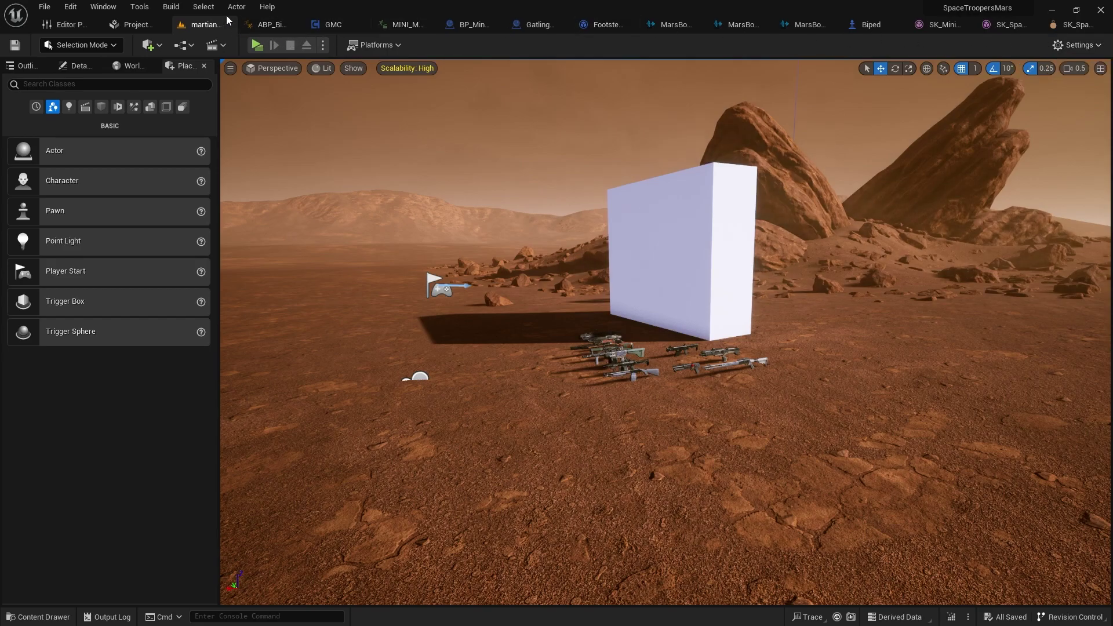
# Open the engine scalability settings and check the quality level of each rendering category.
pyautogui.click(102, 11)
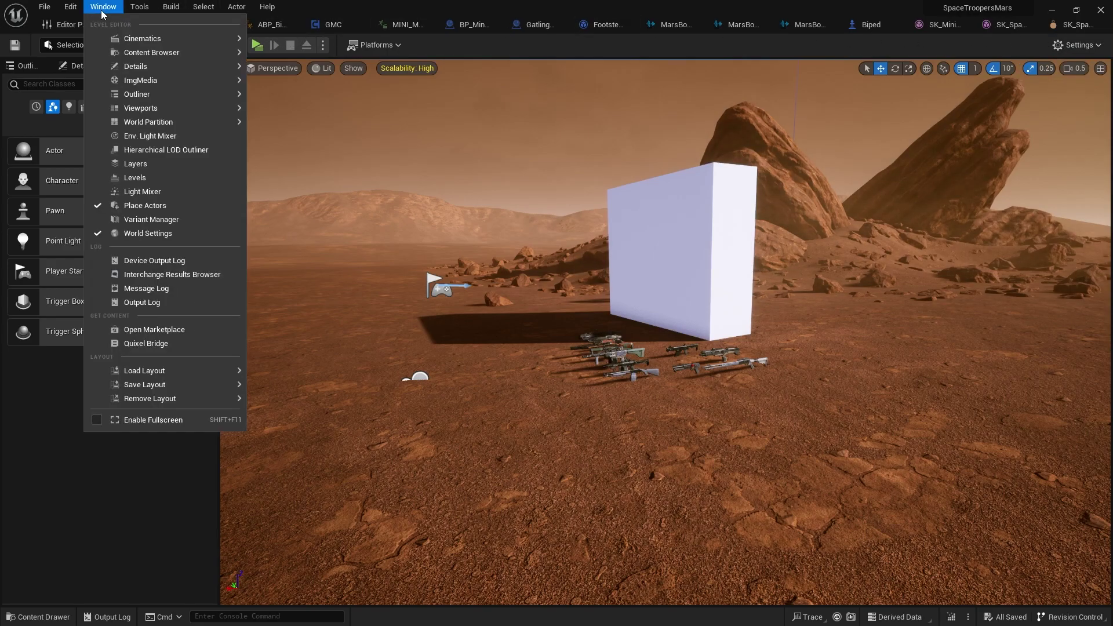
pyautogui.moveTo(267, 6)
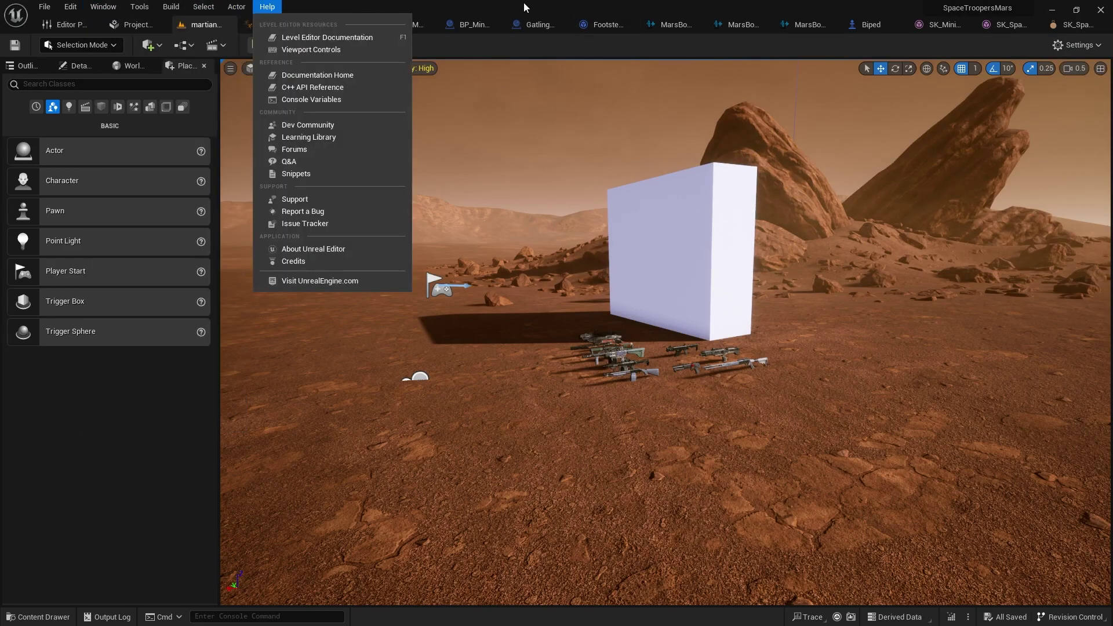
pyautogui.click(1074, 46)
pyautogui.moveTo(1025, 238)
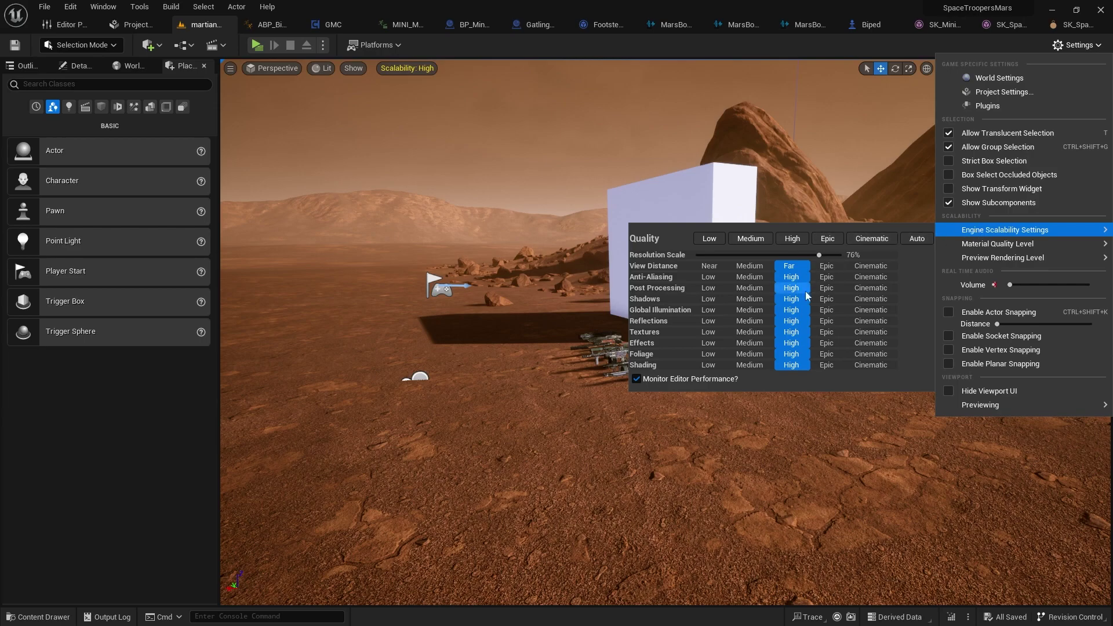
pyautogui.moveTo(495, 314); pyautogui.dragTo(551, 351, button='right')
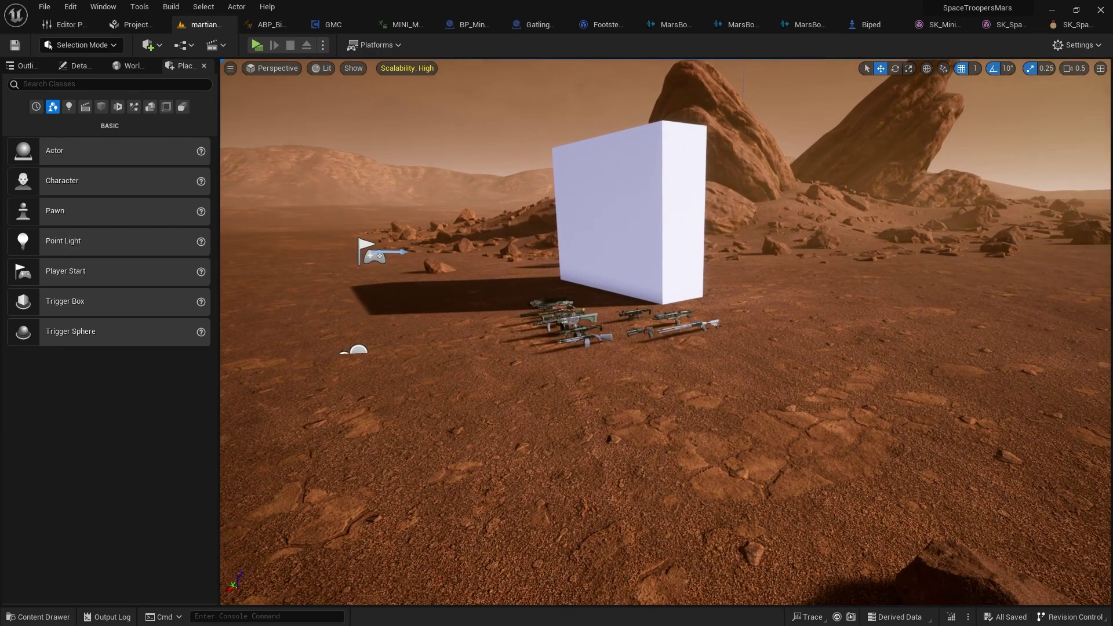
pyautogui.press('s')
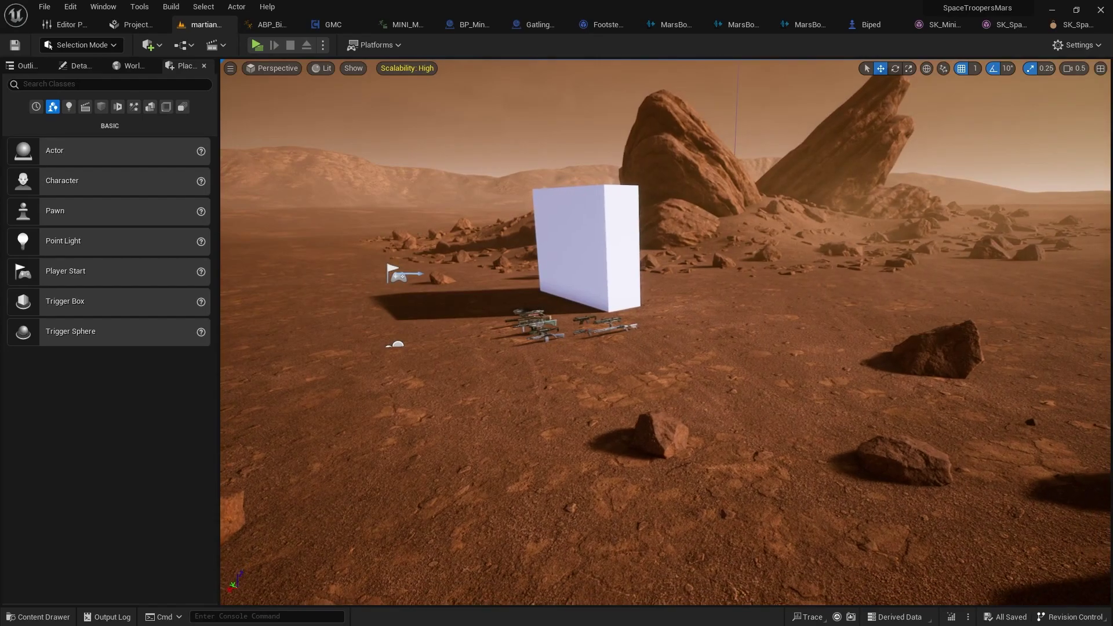
pyautogui.press('w')
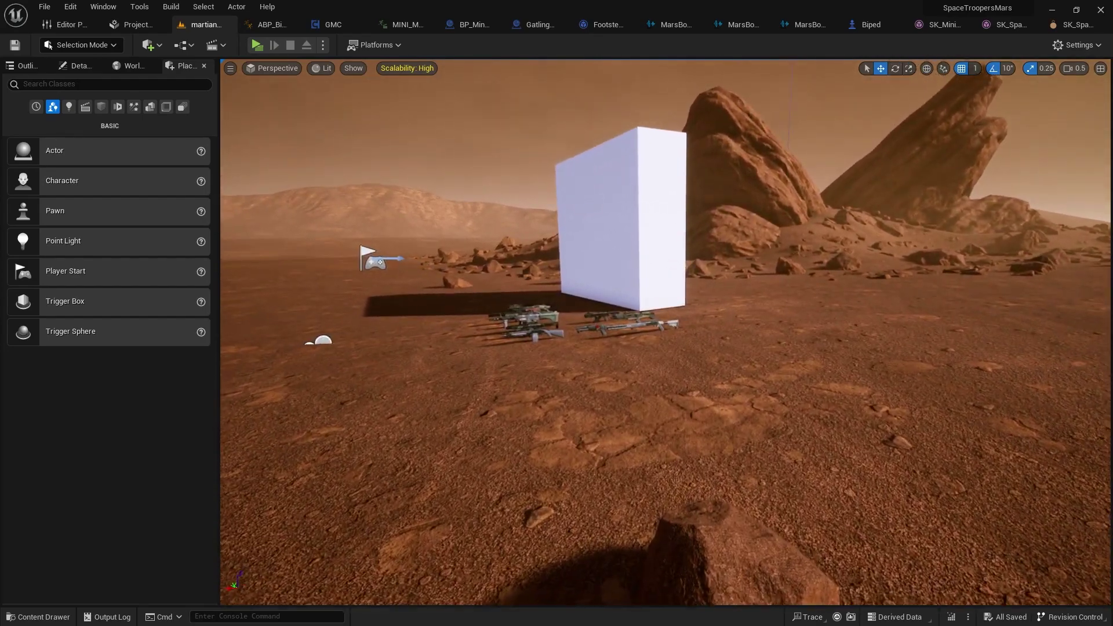
pyautogui.moveTo(527, 313); pyautogui.dragTo(513, 315, button='right')
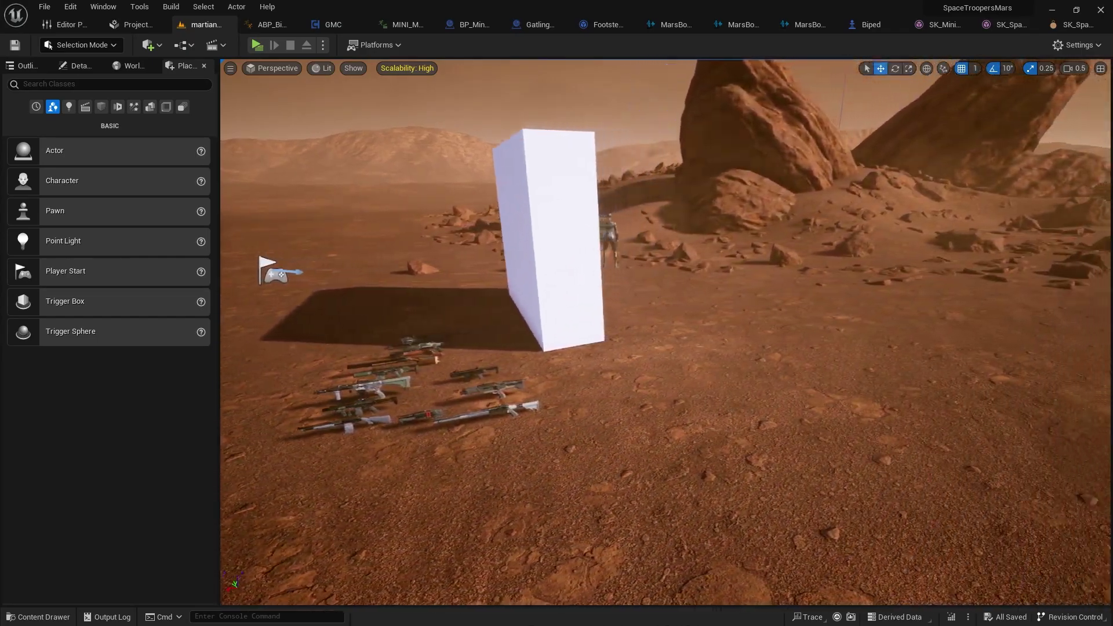
pyautogui.moveTo(514, 314)
pyautogui.mouseDown(button='right')
pyautogui.moveTo(549, 351)
pyautogui.moveTo(523, 316)
pyautogui.moveTo(487, 309)
pyautogui.moveTo(523, 322)
pyautogui.mouseUp(button='right')
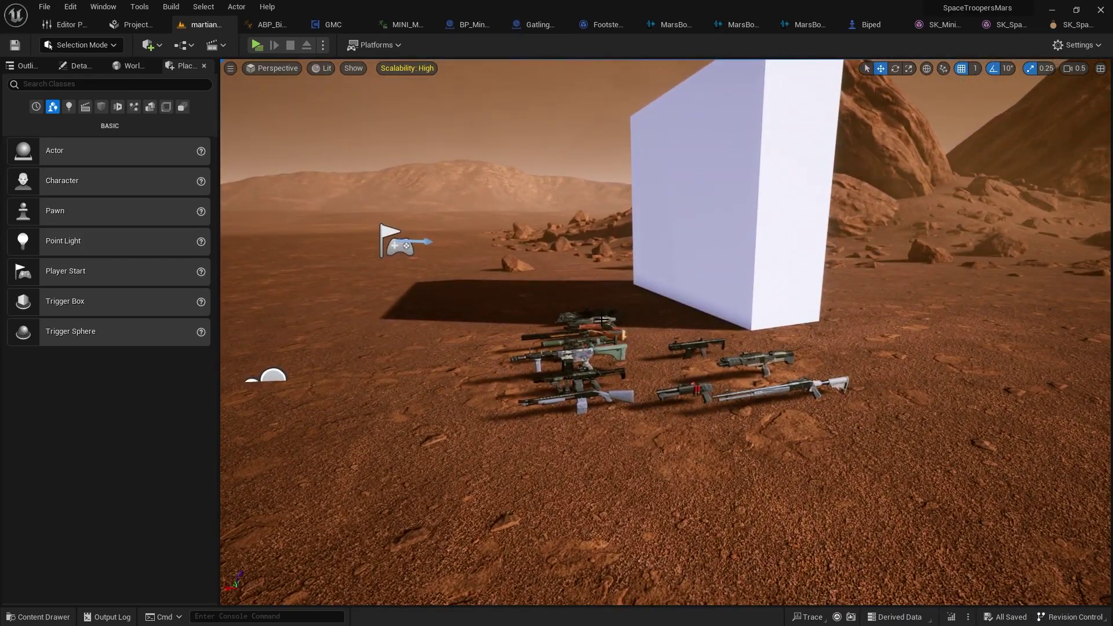